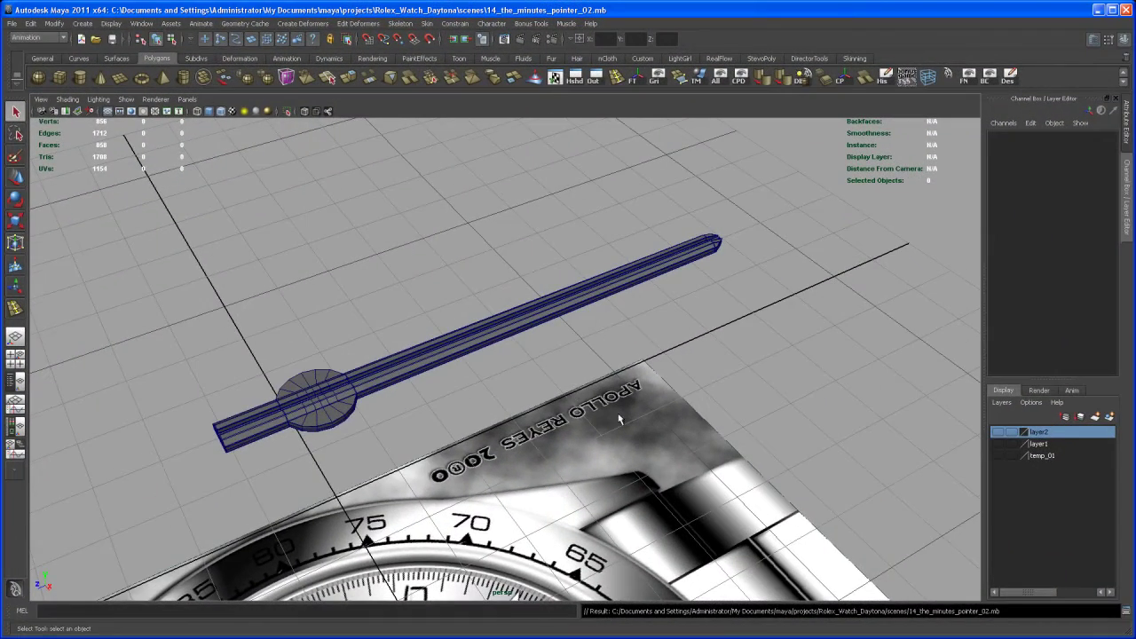
Duplicate the watch pointer mesh and raise the copy about 0.838 units in Y above the original.
left_click_drag(619, 419, 491, 427, "alt")
left_click(433, 371)
left_click_drag(453, 339, 523, 396, "alt")
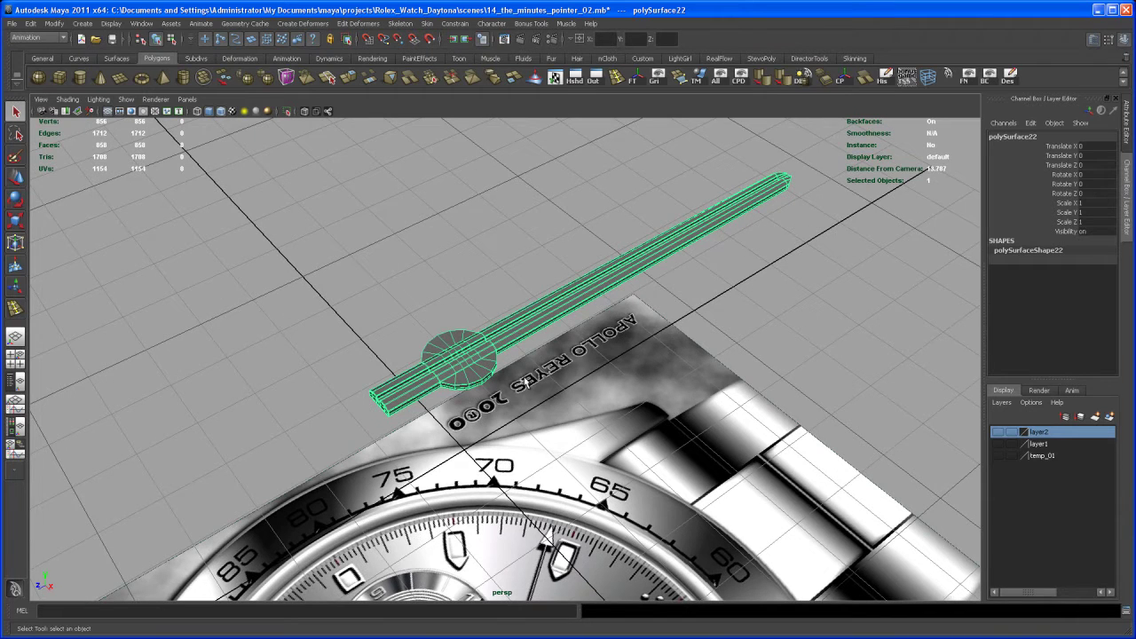
key("ctrl+d")
key("w")
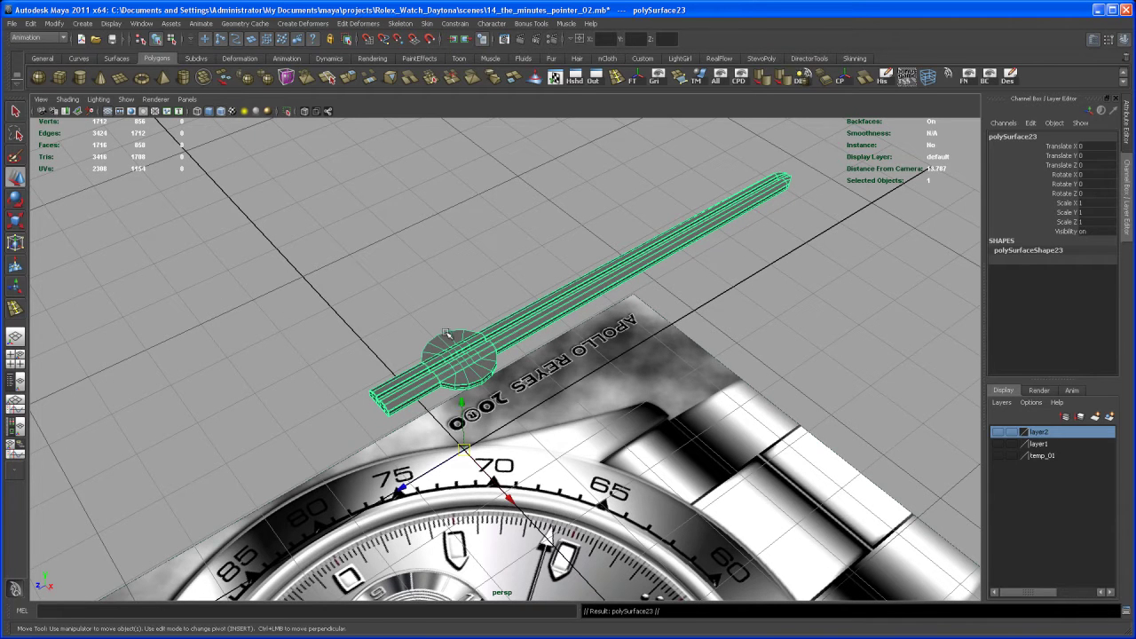
left_click_drag(463, 404, 515, 352)
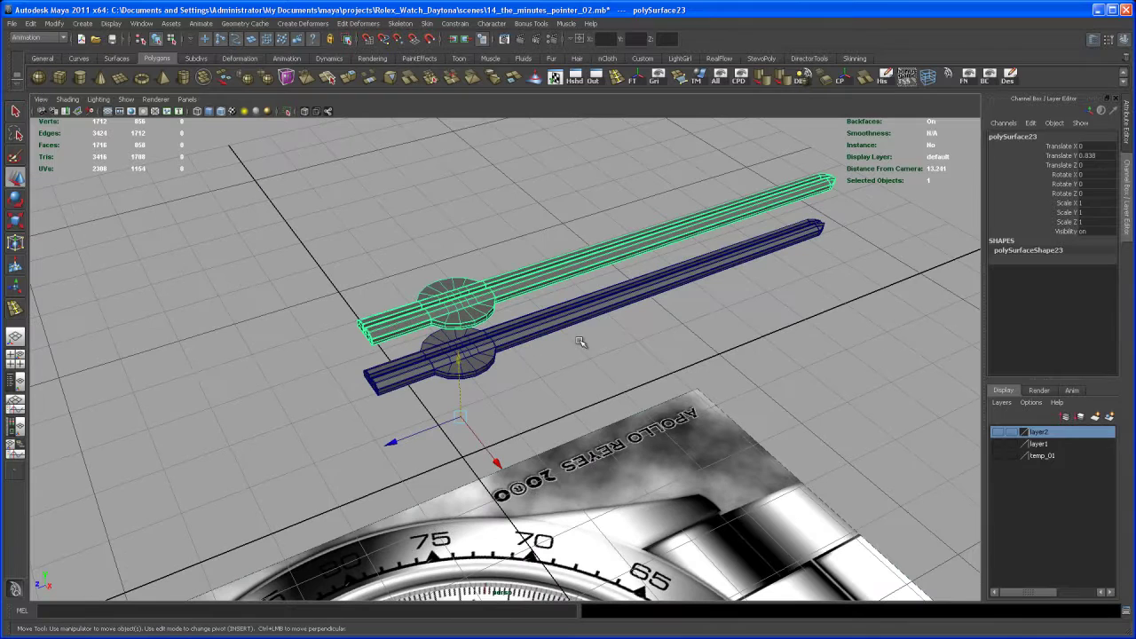
Add the original lower pointer to the hidden display layer layer2.
left_click(573, 318)
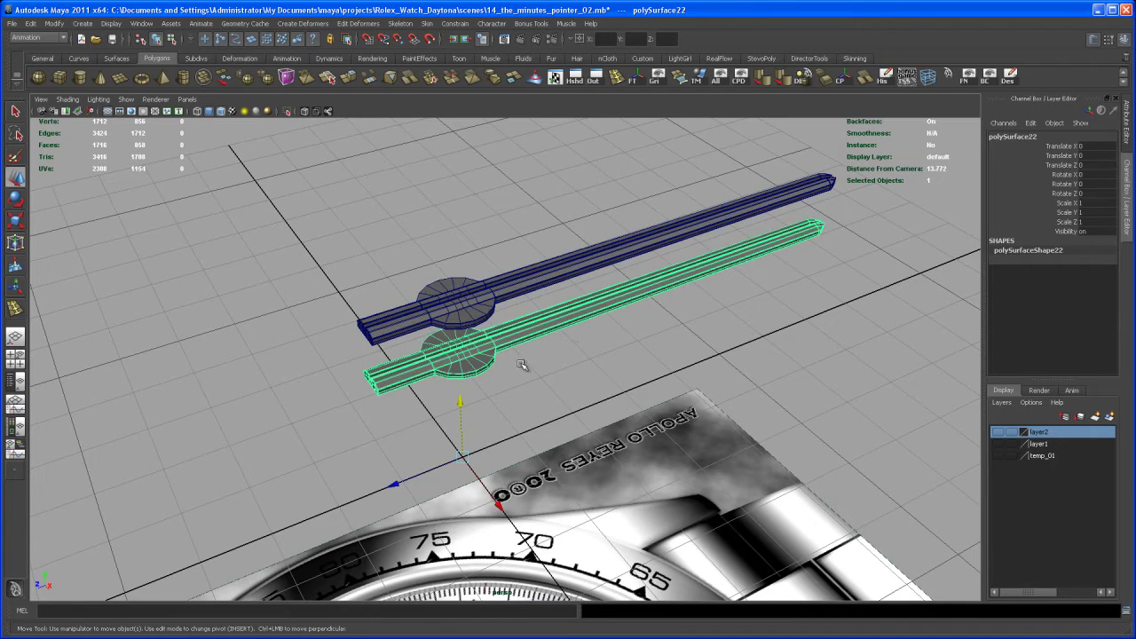
left_click_drag(522, 365, 523, 339, "alt")
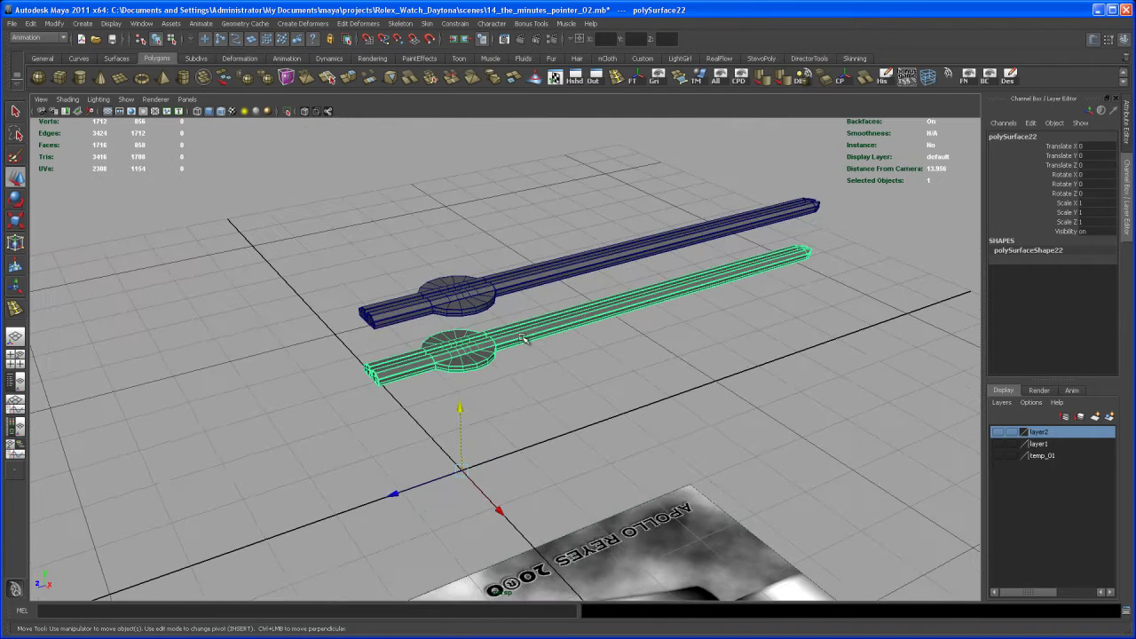
right_click(1046, 433)
left_click(1040, 451)
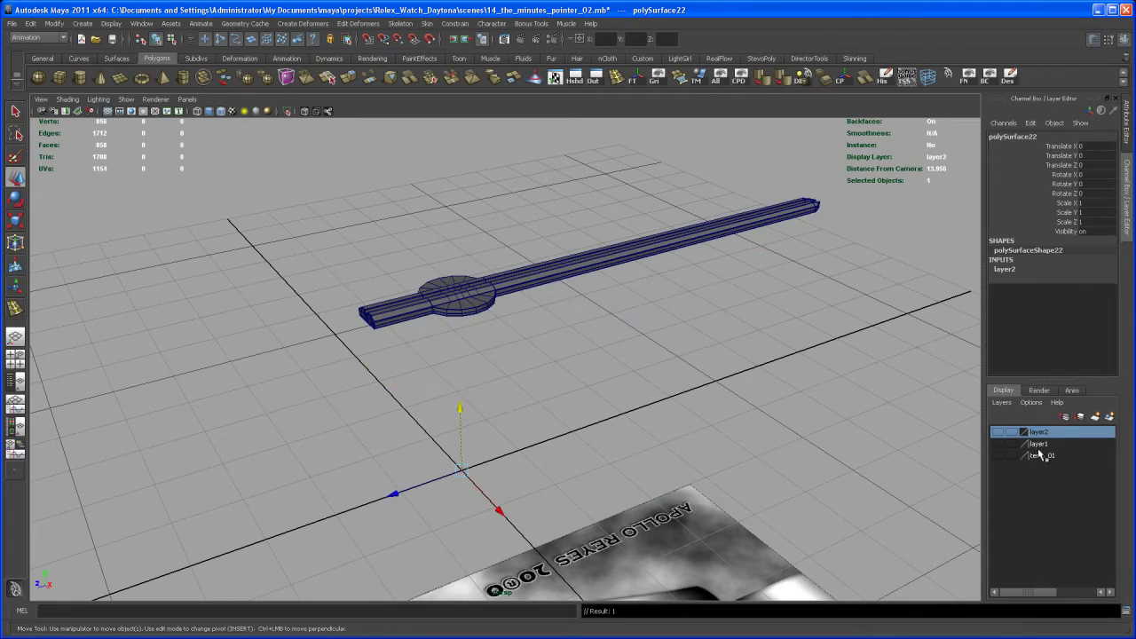
Switch to the top view and frame the remaining pointer over the reference image's central dial.
scroll(689, 367, "down", 3)
left_click_drag(621, 353, 598, 395, "alt")
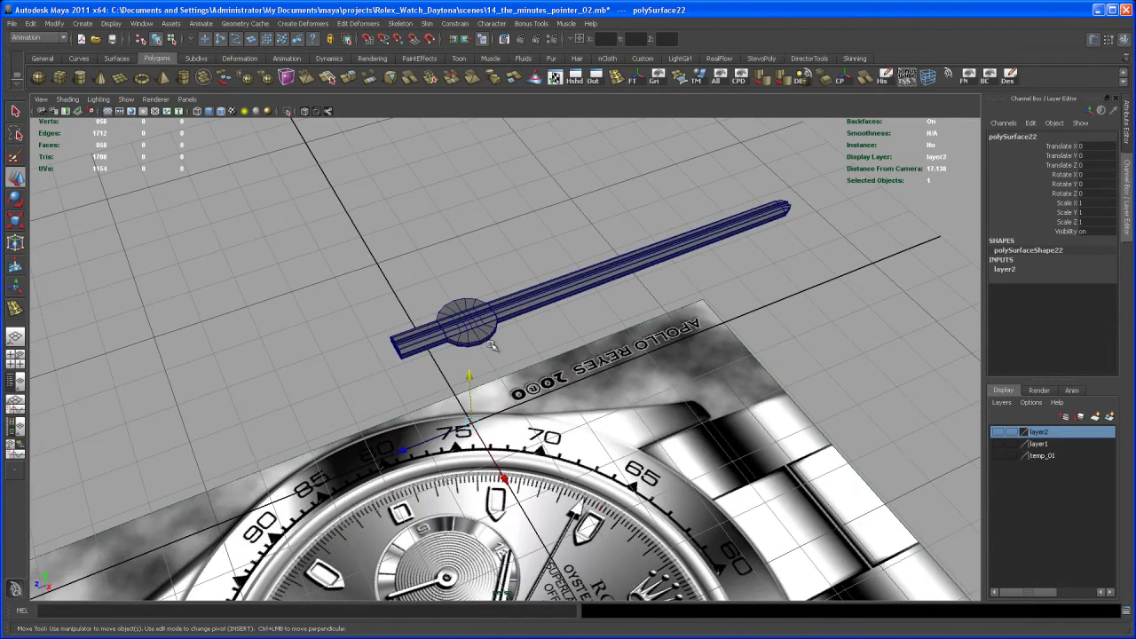
left_click_drag(493, 359, 462, 337, "alt")
key("space")
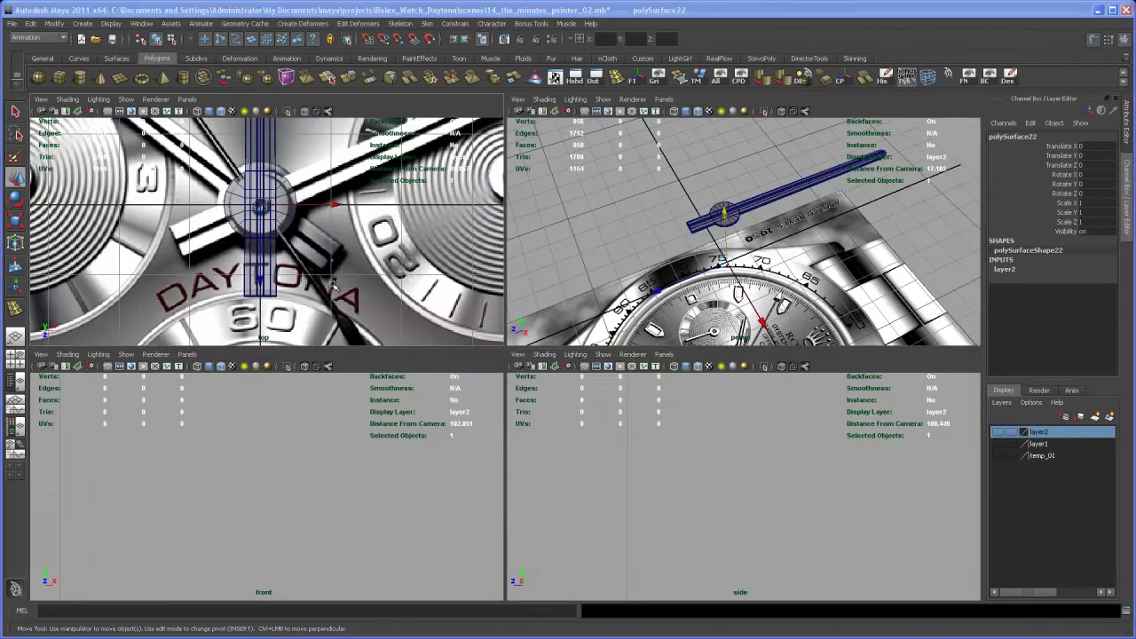
key("space")
middle_click_drag(356, 272, 398, 374, "alt")
scroll(416, 370, "down", 7)
scroll(581, 337, "up", 1)
middle_click_drag(581, 337, 542, 345, "alt")
key("e")
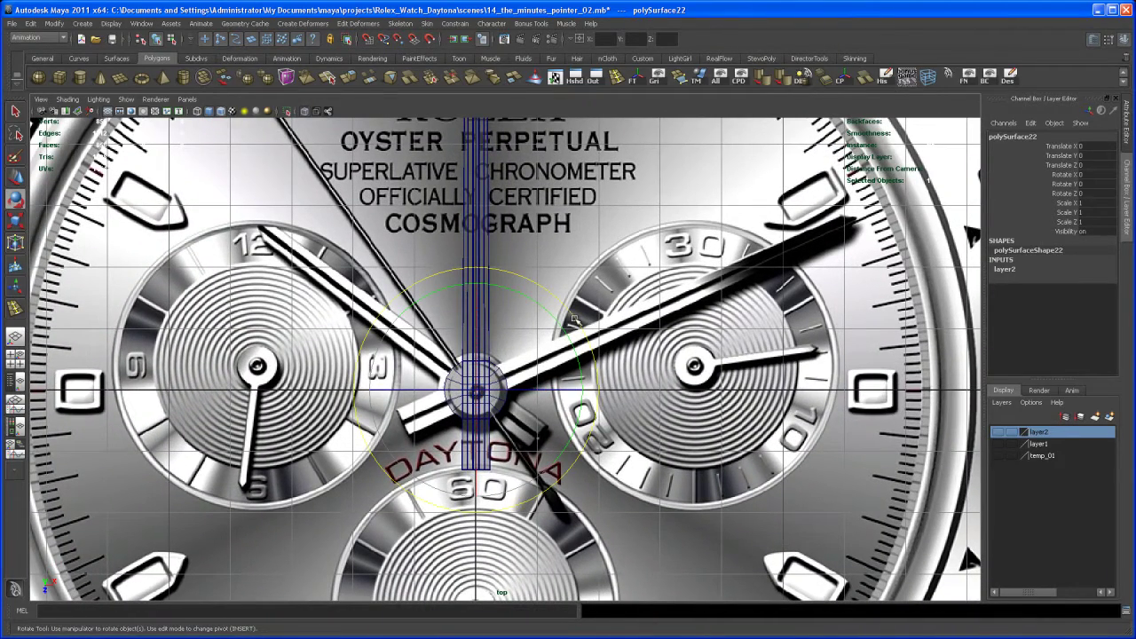
left_click_drag(574, 318, 533, 278)
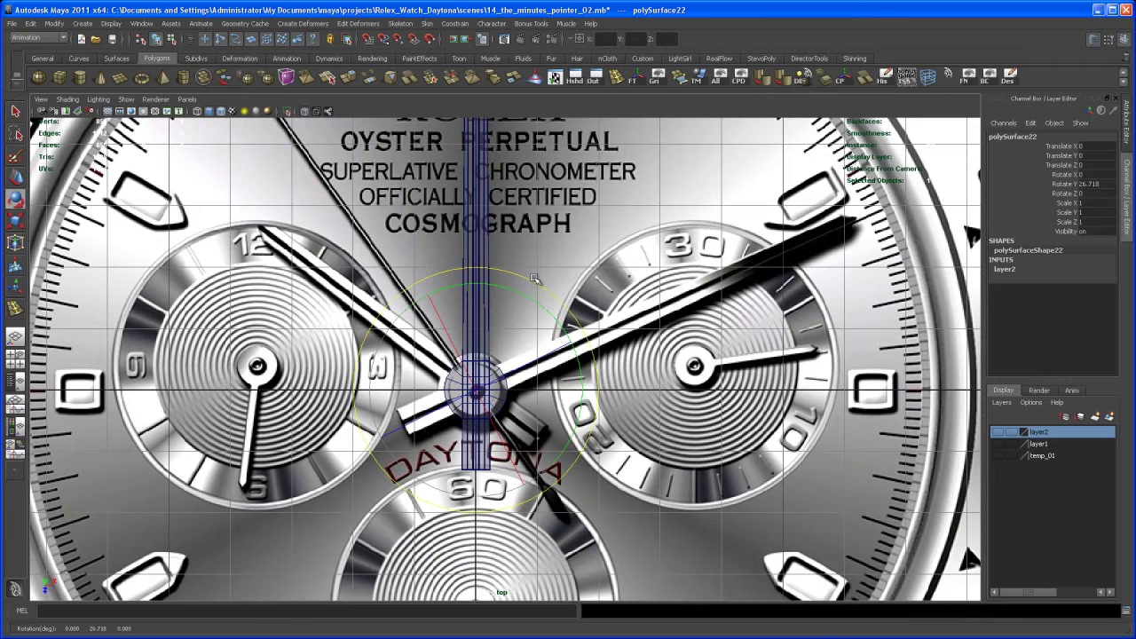
key("ctrl+z")
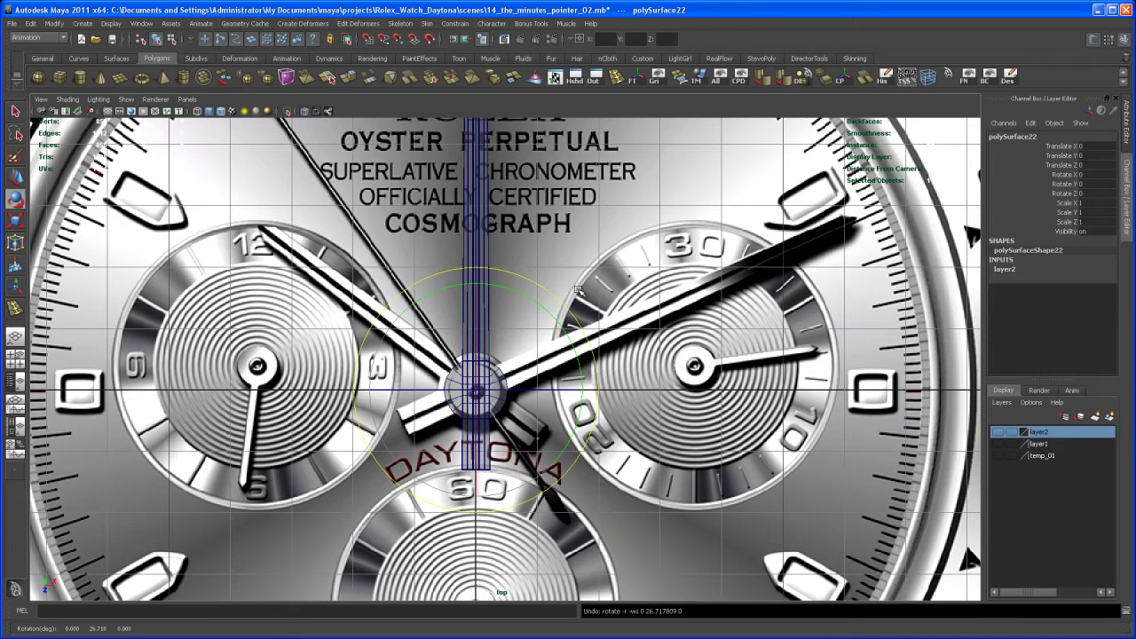
Rotate the raised pointer copy about 52.4 degrees around Y onto the shorter hand in the reference image.
key("q")
left_click(473, 232)
key("e")
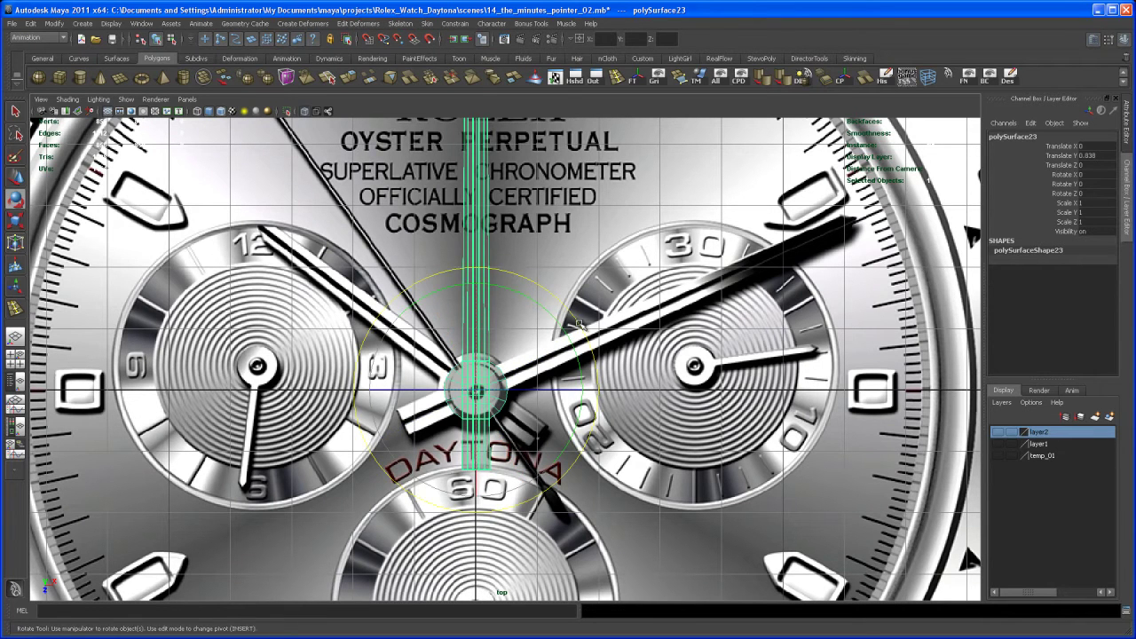
left_click_drag(579, 326, 488, 249)
Fine-tune the copy's Y rotation to about 52.93 degrees so it follows the shorter reference hand.
right_click_drag(489, 249, 557, 296, "alt")
middle_click_drag(557, 296, 604, 269, "alt")
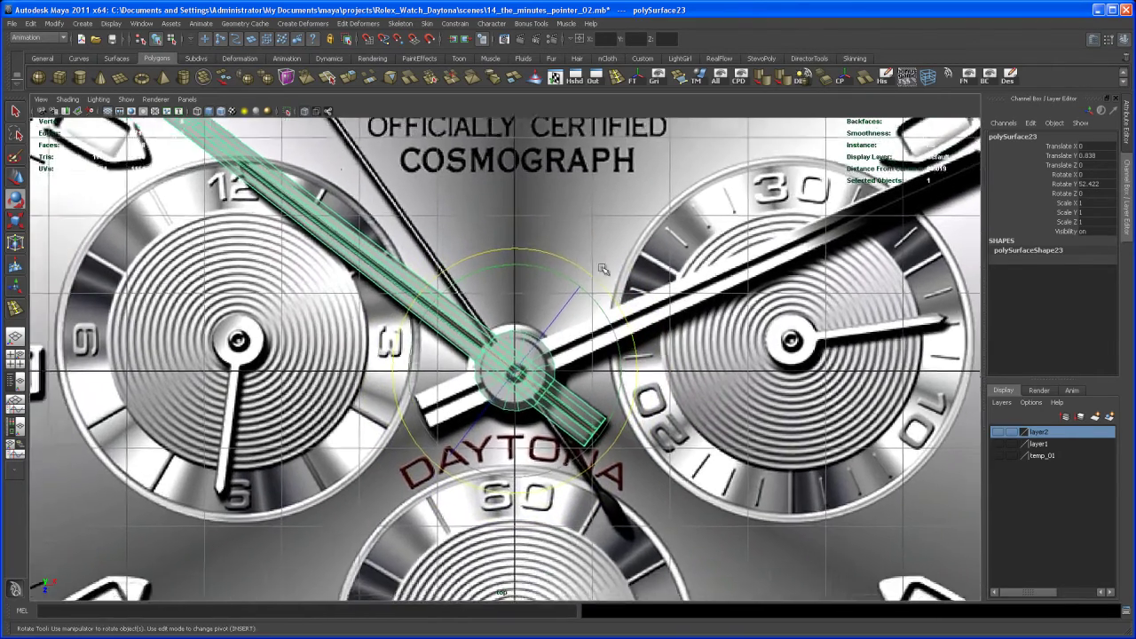
right_click_drag(604, 269, 591, 341, "alt")
middle_click_drag(591, 341, 590, 392, "alt")
right_click_drag(590, 392, 591, 418, "alt")
middle_click_drag(591, 418, 647, 449, "alt")
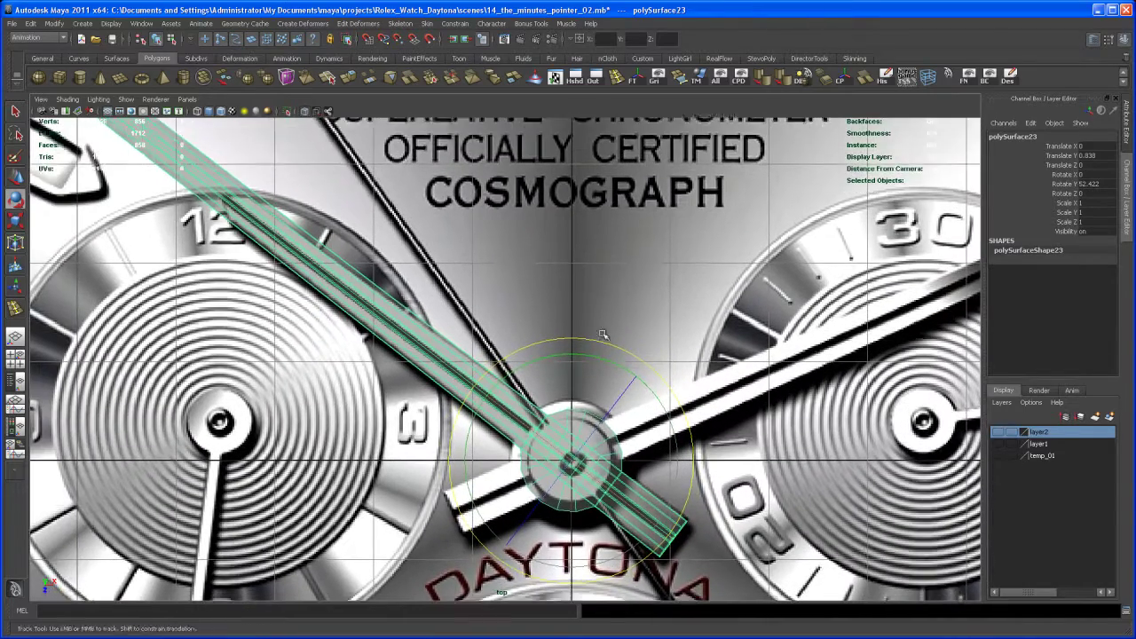
middle_click_drag(604, 334, 598, 317, "alt")
right_click_drag(597, 317, 602, 362, "alt")
scroll(603, 361, "up", 2)
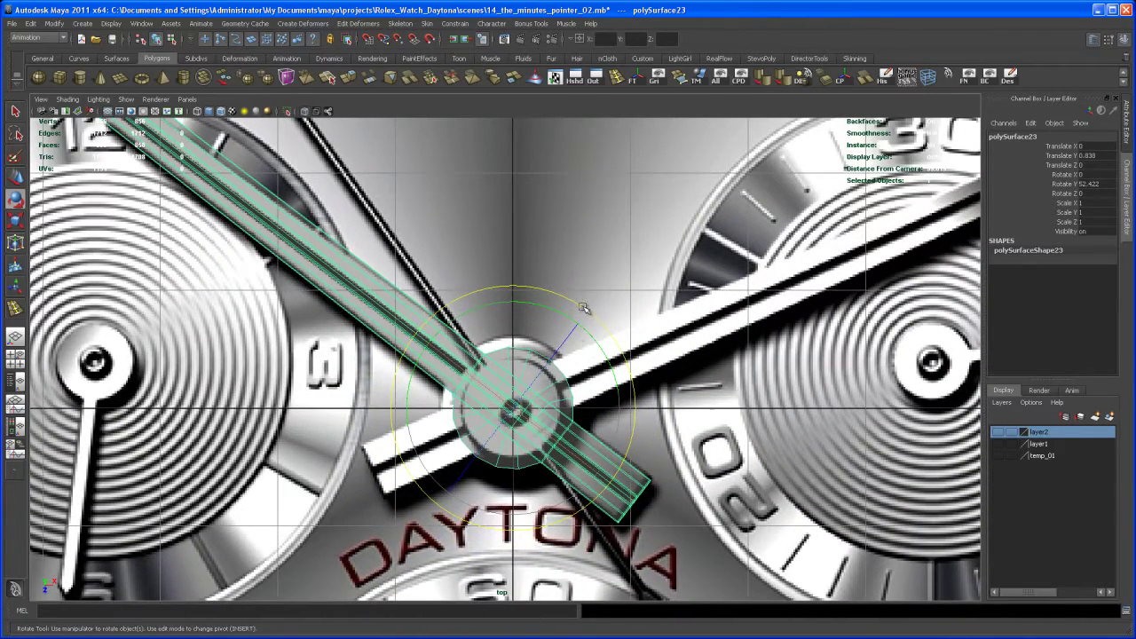
left_click_drag(583, 307, 581, 305)
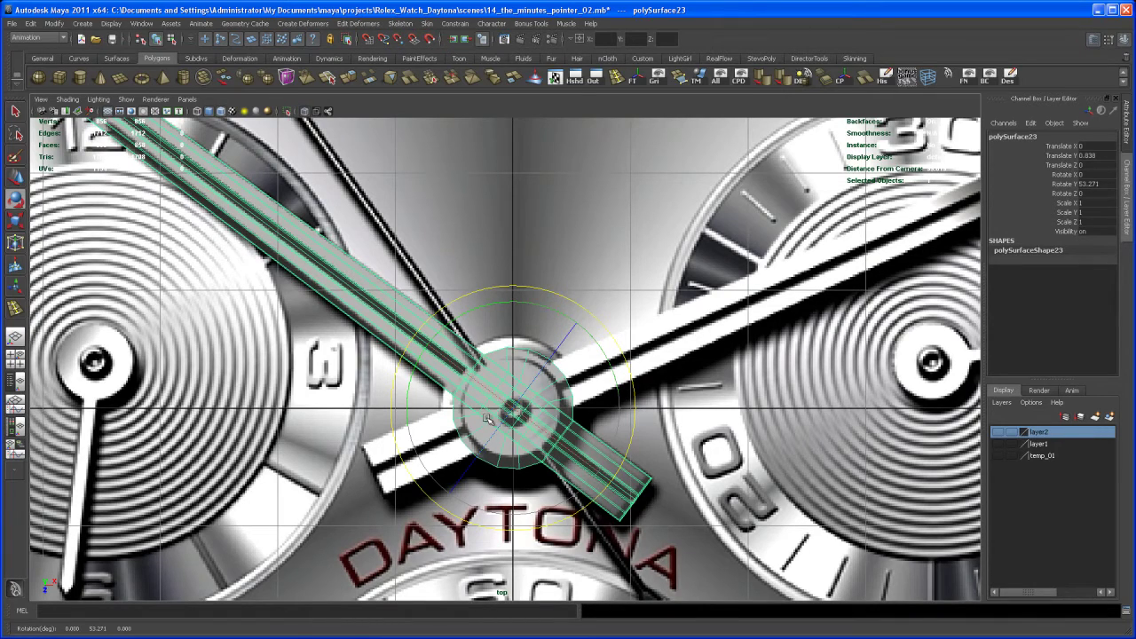
middle_click_drag(483, 343, 611, 416, "alt")
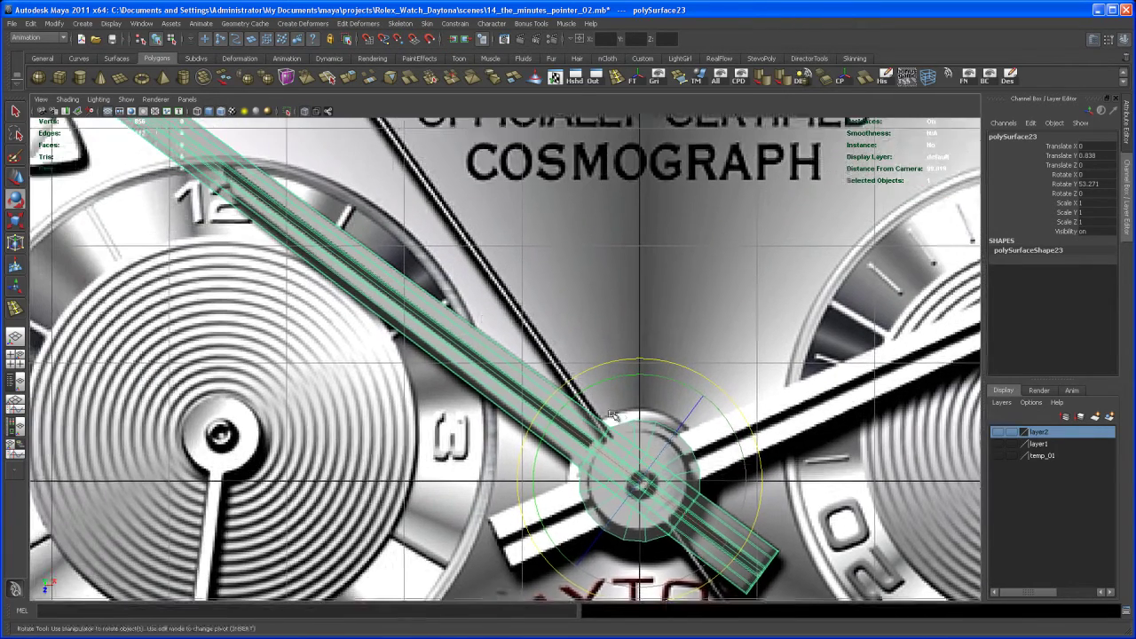
middle_click_drag(482, 313, 520, 342, "alt")
scroll(493, 318, "down", 2)
left_click_drag(634, 355, 621, 340)
scroll(619, 336, "down", 2)
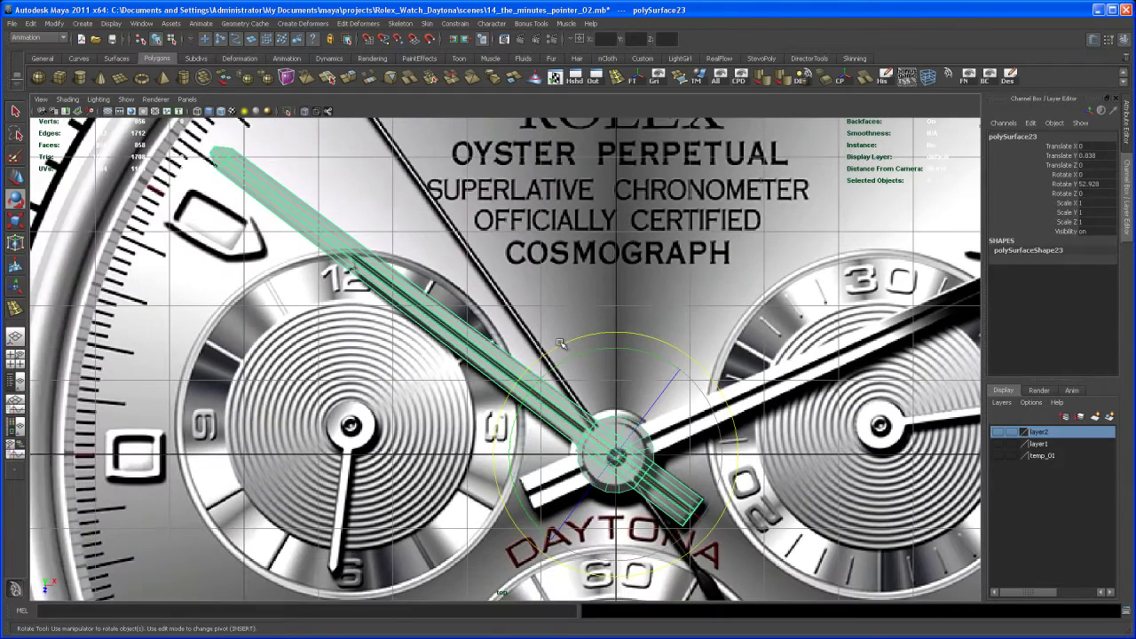
Shorten the pointer copy by moving its tip vertices back to the end of the reference hand beside the subdial's 12.
right_click_drag(281, 200, 249, 200)
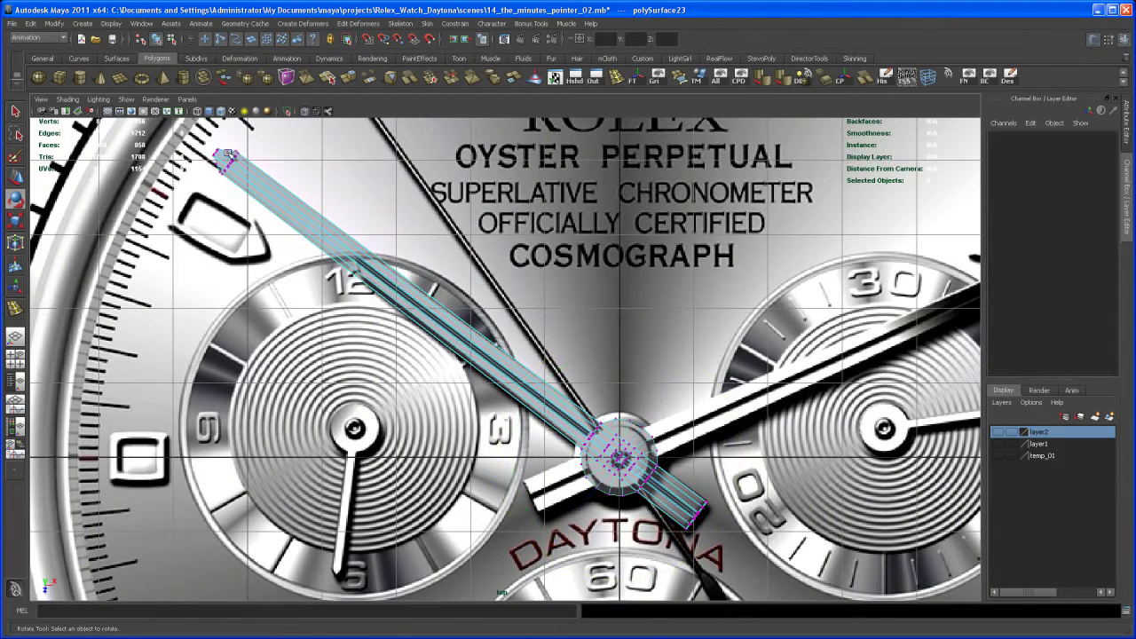
mouse_move(199, 142)
left_mouse_down()
mouse_move(284, 213)
mouse_move(432, 305)
left_mouse_up()
key("w")
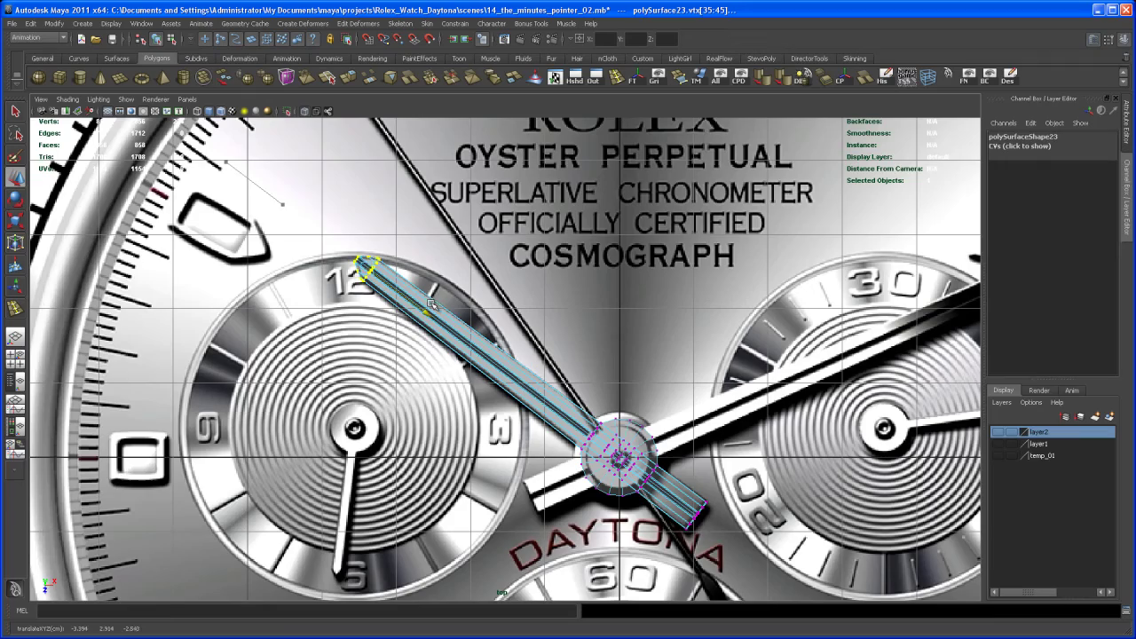
Select all vertices of the pointer's round central hub in the perspective view.
middle_click_drag(471, 364, 368, 316, "alt")
right_click_drag(367, 316, 516, 470, "alt")
middle_click_drag(516, 470, 504, 401, "alt")
right_click_drag(504, 402, 535, 435, "alt")
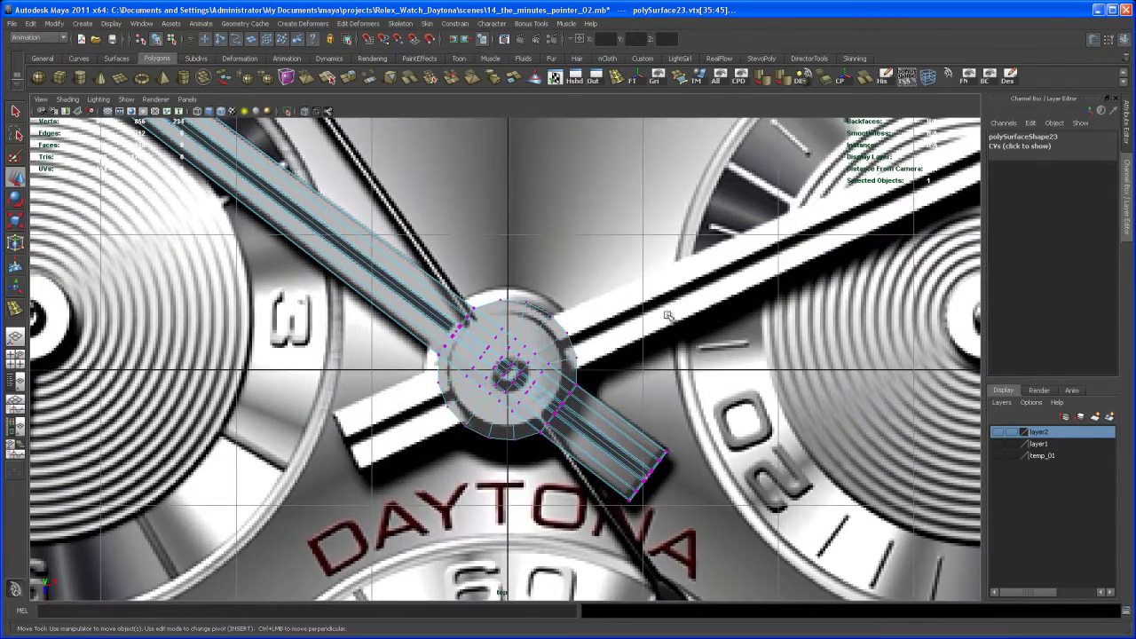
key("space")
key("space")
left_click_drag(612, 337, 594, 393, "alt")
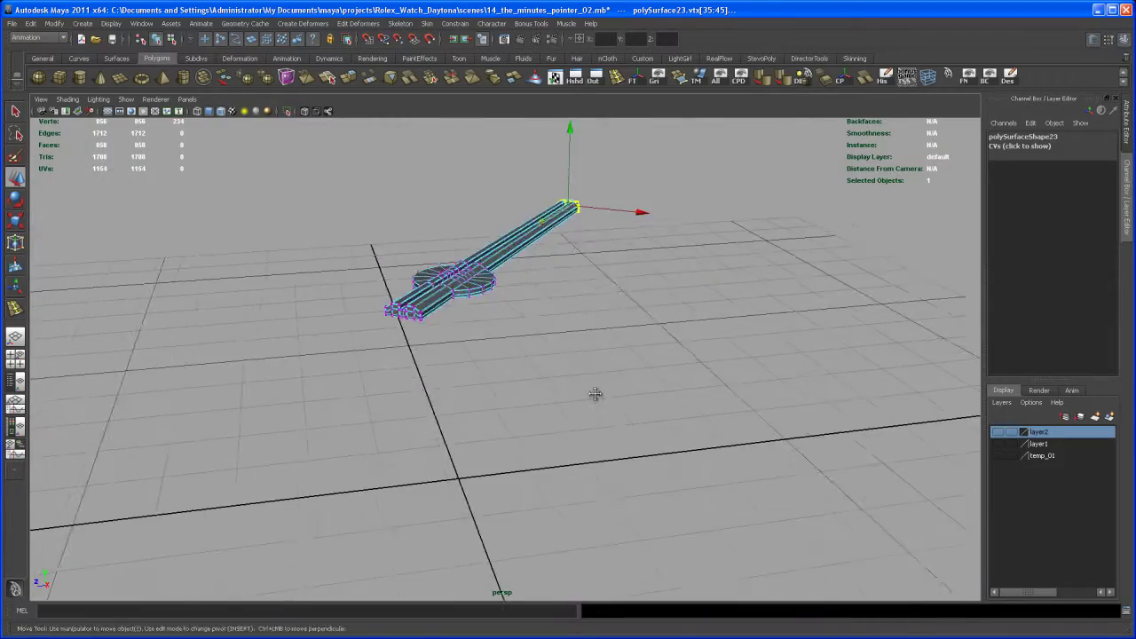
right_click_drag(593, 393, 551, 460, "alt")
left_click_drag(551, 460, 577, 410, "alt")
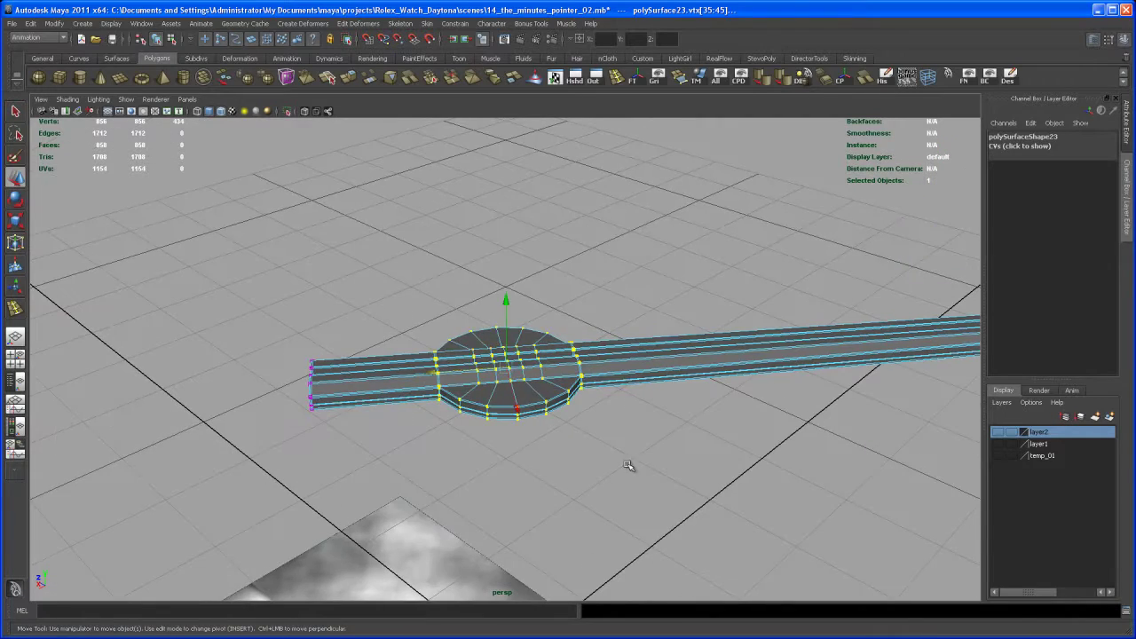
mouse_move(628, 466)
left_mouse_down("alt")
mouse_move(644, 411)
mouse_move(639, 446)
mouse_move(625, 443)
left_mouse_up("alt")
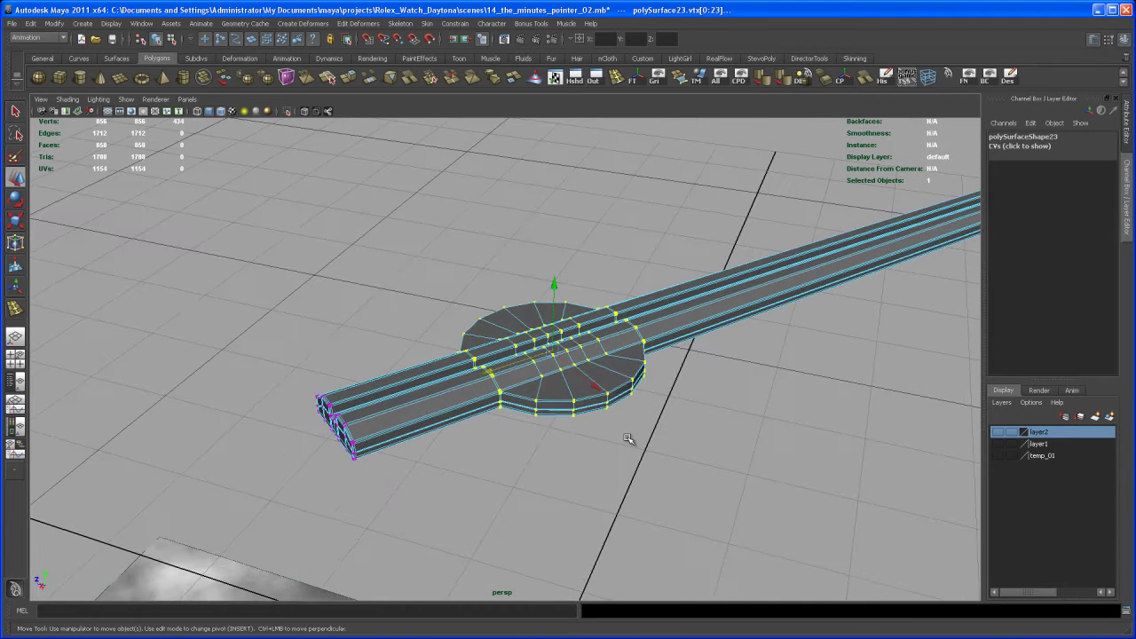
key("r")
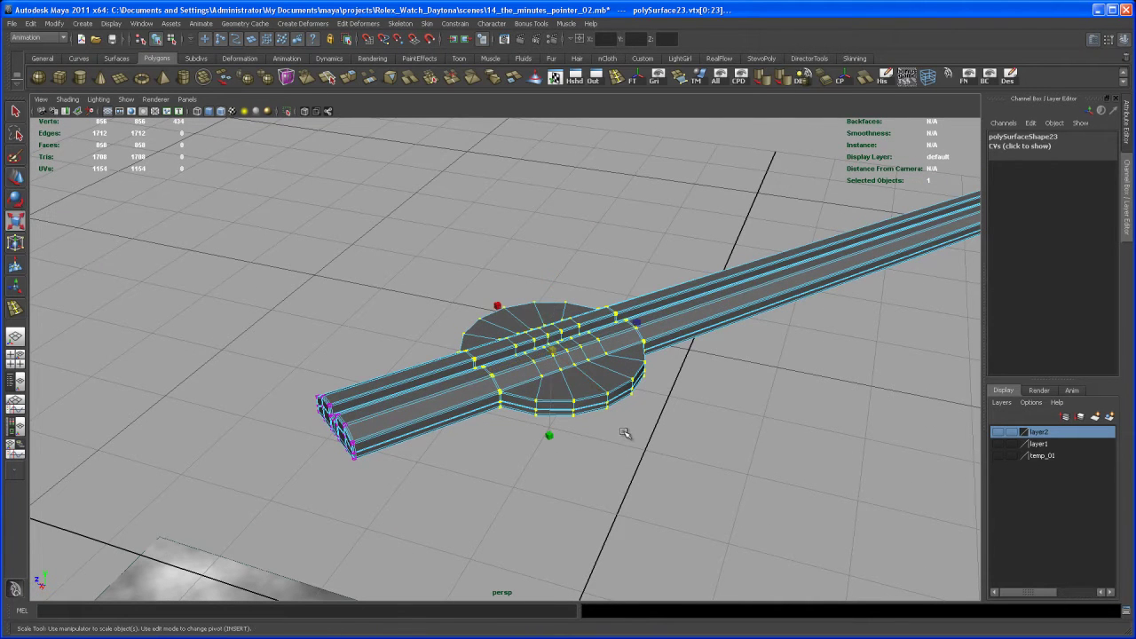
left_click_drag(625, 437, 552, 448, "alt")
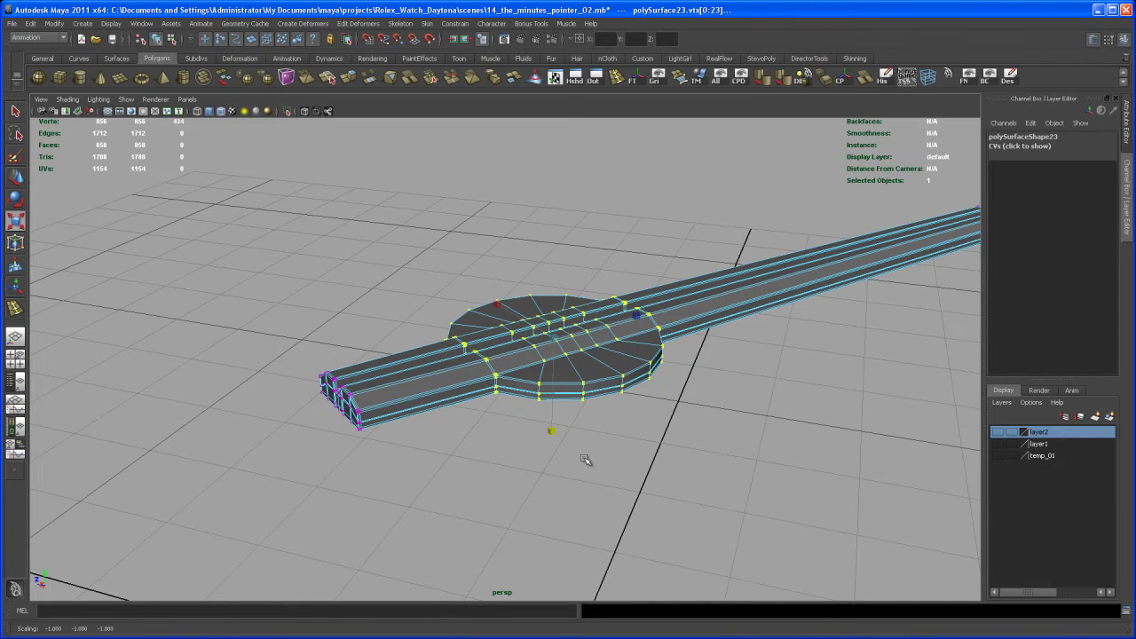
key("ctrl+z")
Select only the outer rim vertices on both sides of the round hub and scale them outward slightly, comparing with the reference image.
left_click_drag(612, 434, 714, 345, "alt")
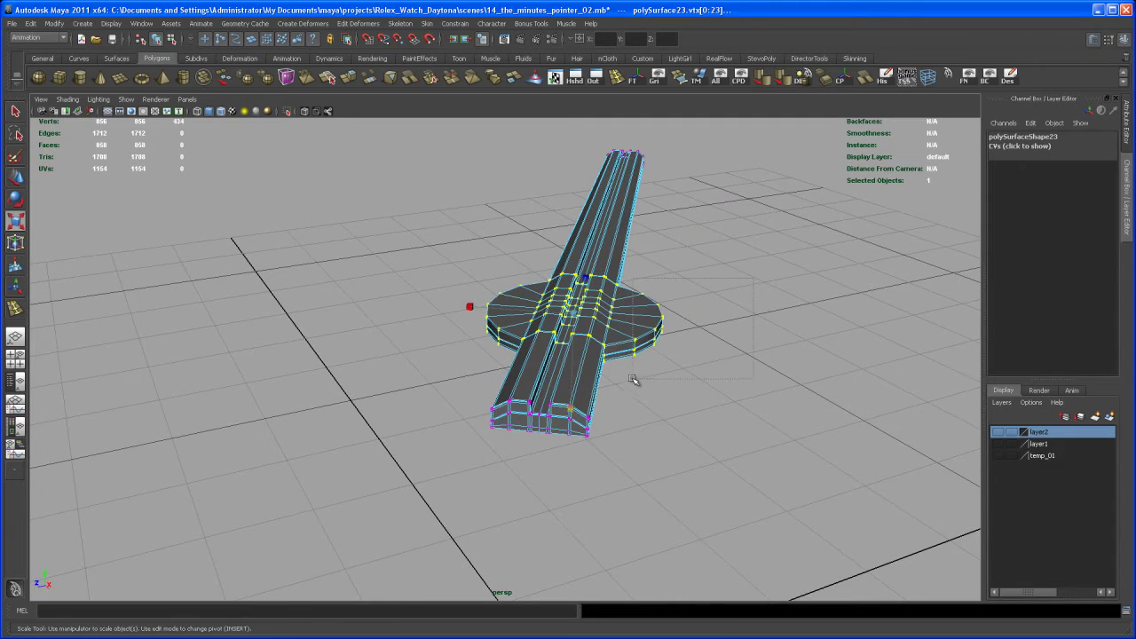
left_click_drag(635, 389, 474, 286, "alt")
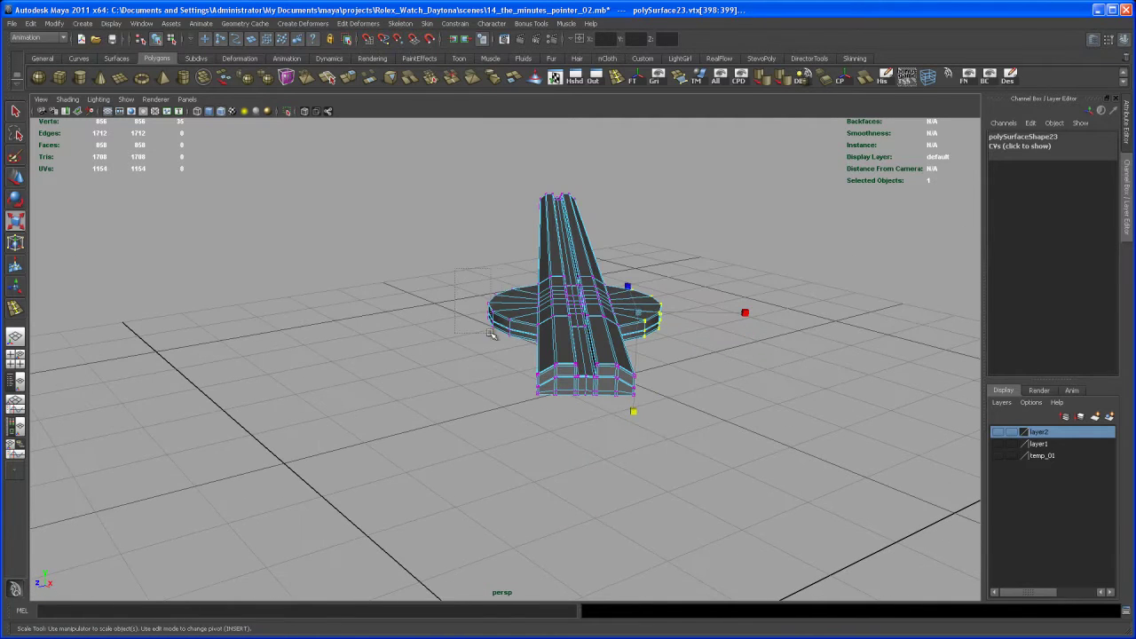
left_click_drag(522, 427, 480, 447, "alt")
key("space")
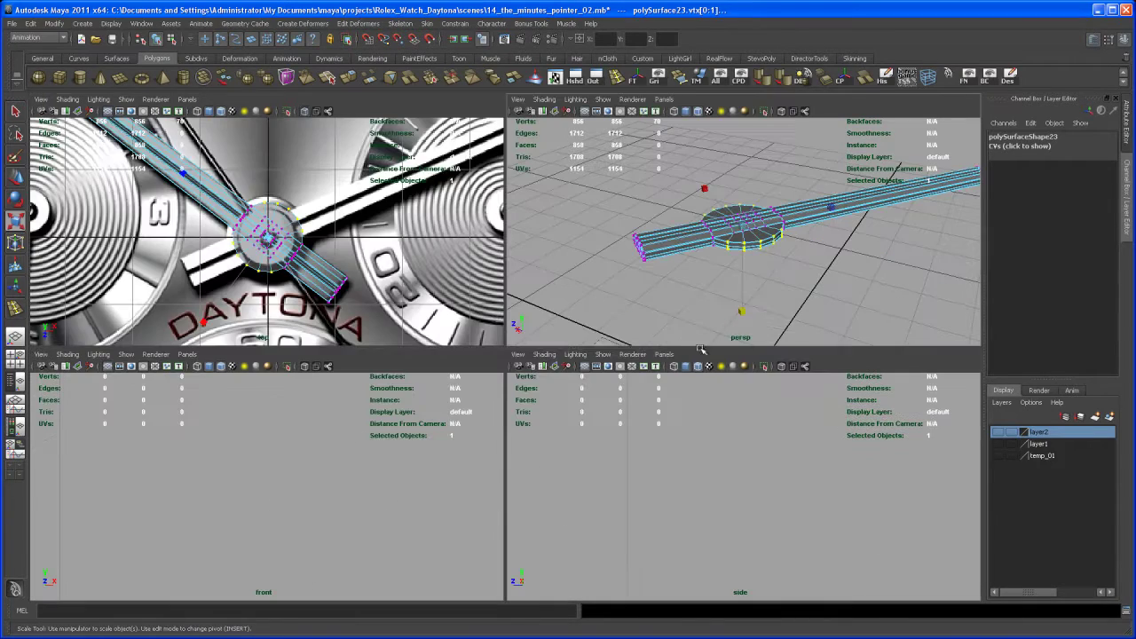
scroll(365, 277, "up", 5)
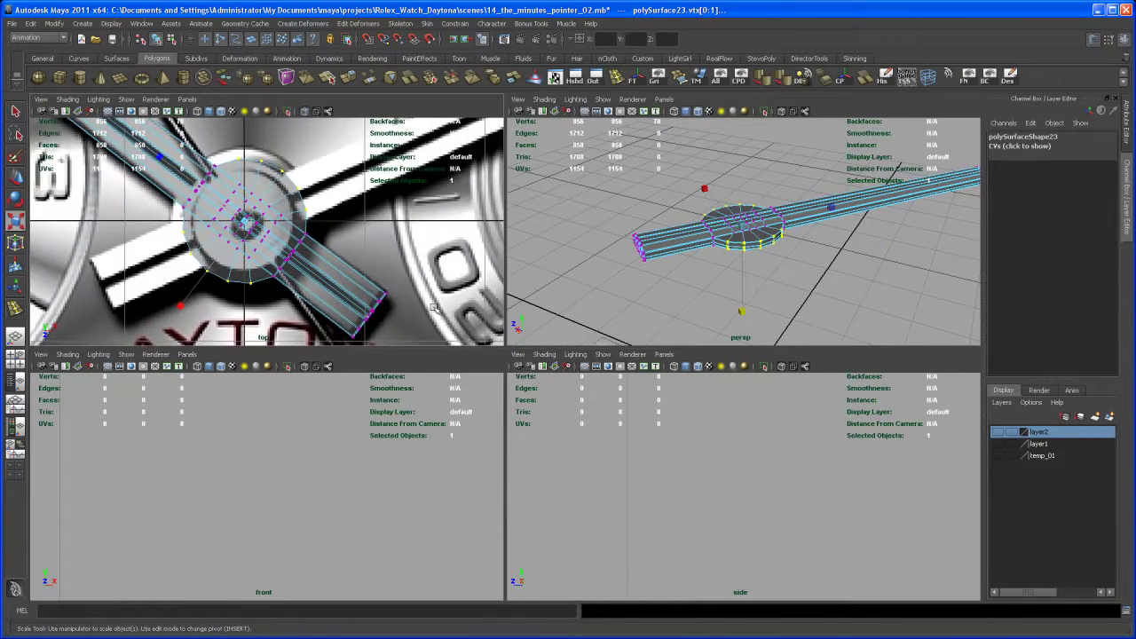
scroll(397, 288, "up", 3)
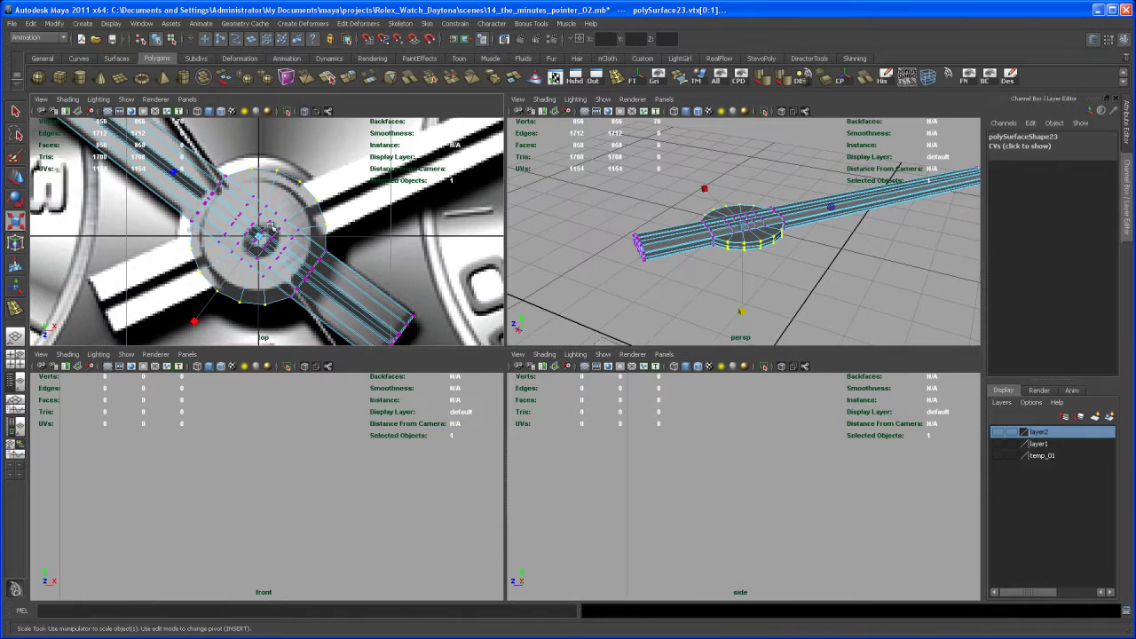
scroll(729, 287, "up", 3)
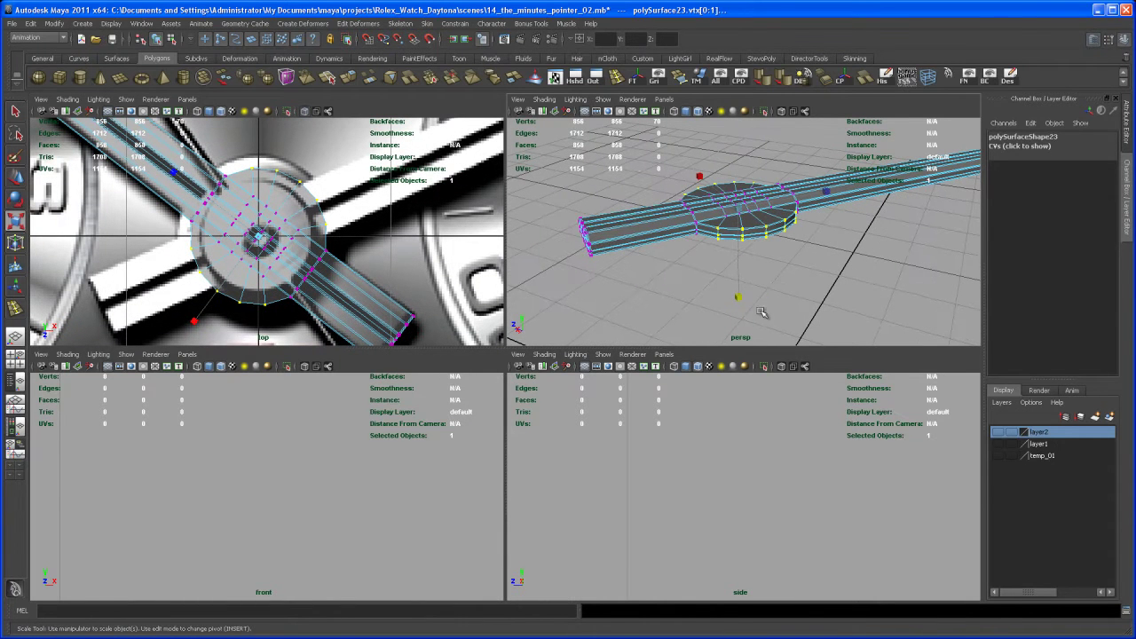
left_click_drag(738, 299, 742, 310)
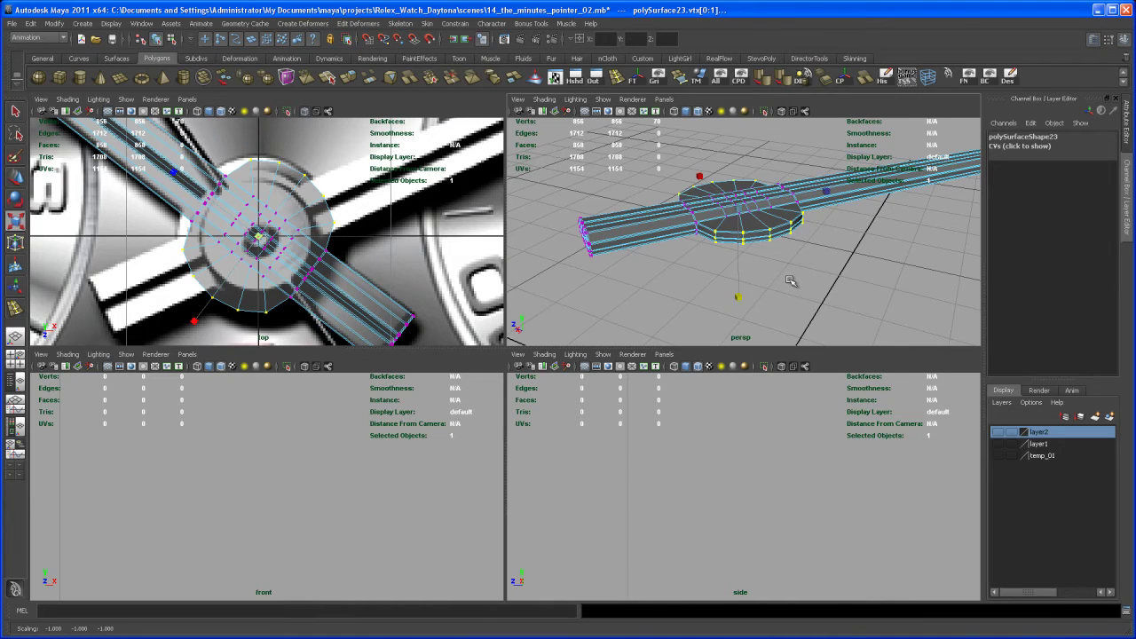
key("space")
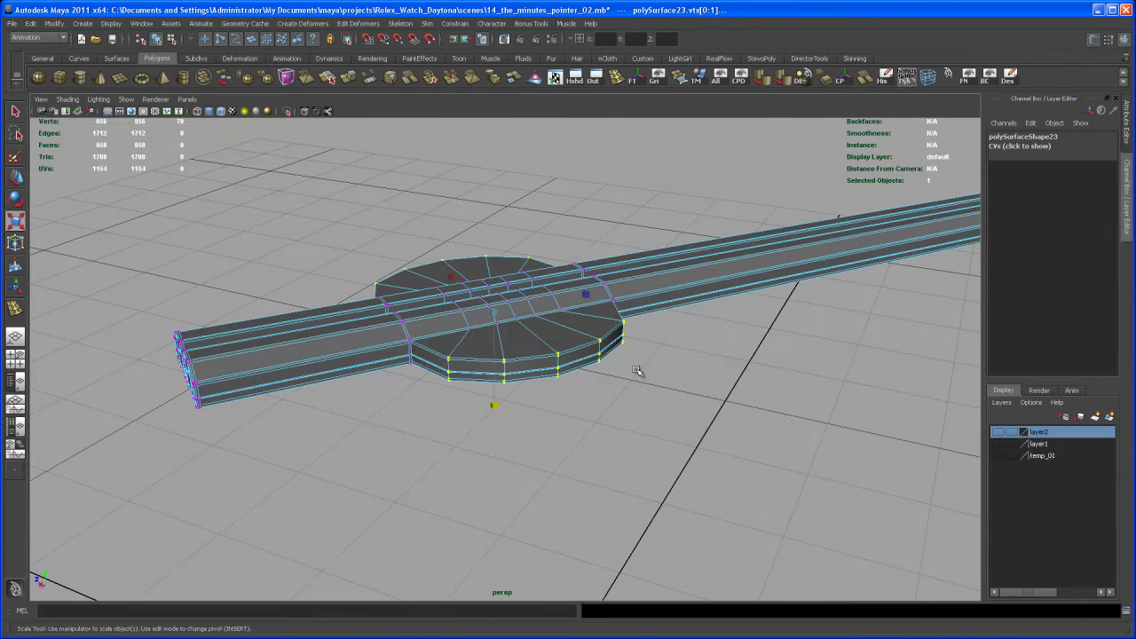
key("space")
middle_click_drag(382, 269, 398, 272, "alt")
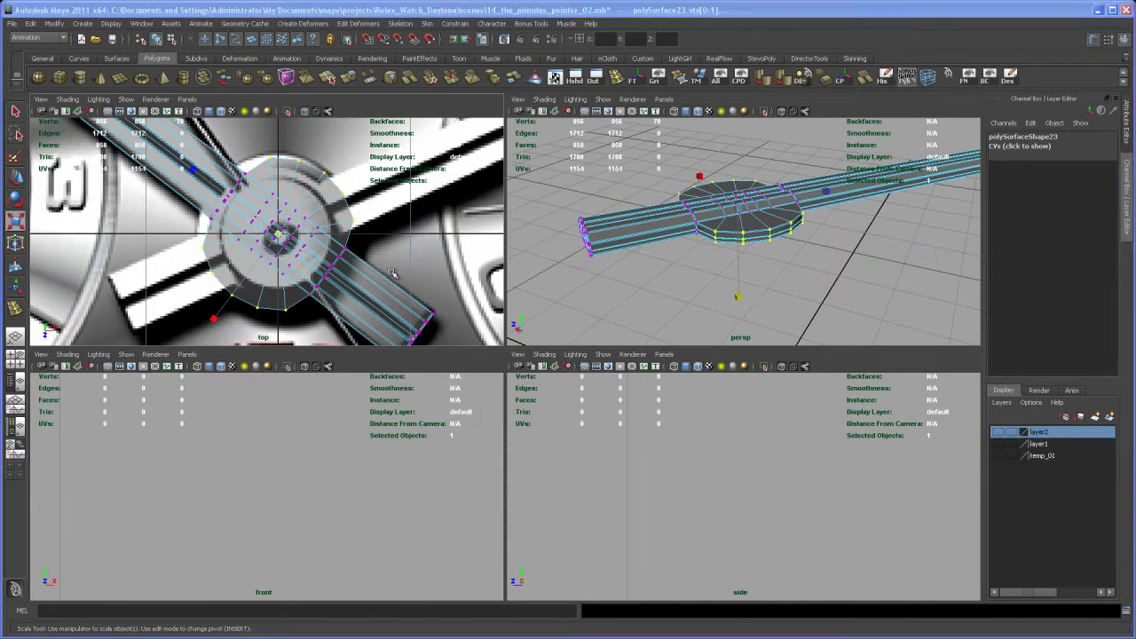
Return the shortened pointer copy to object mode and reset its Y rotation to 0.
key("space")
right_click_drag(539, 287, 489, 277, "alt")
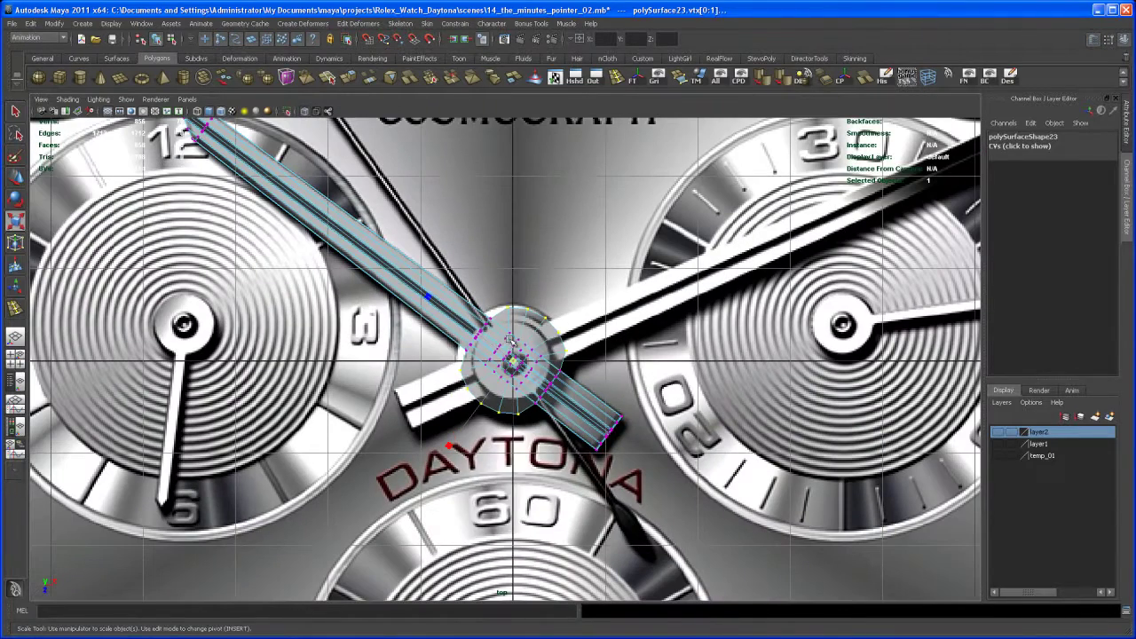
right_click_drag(510, 341, 534, 326)
middle_click_drag(534, 339, 527, 341, "alt")
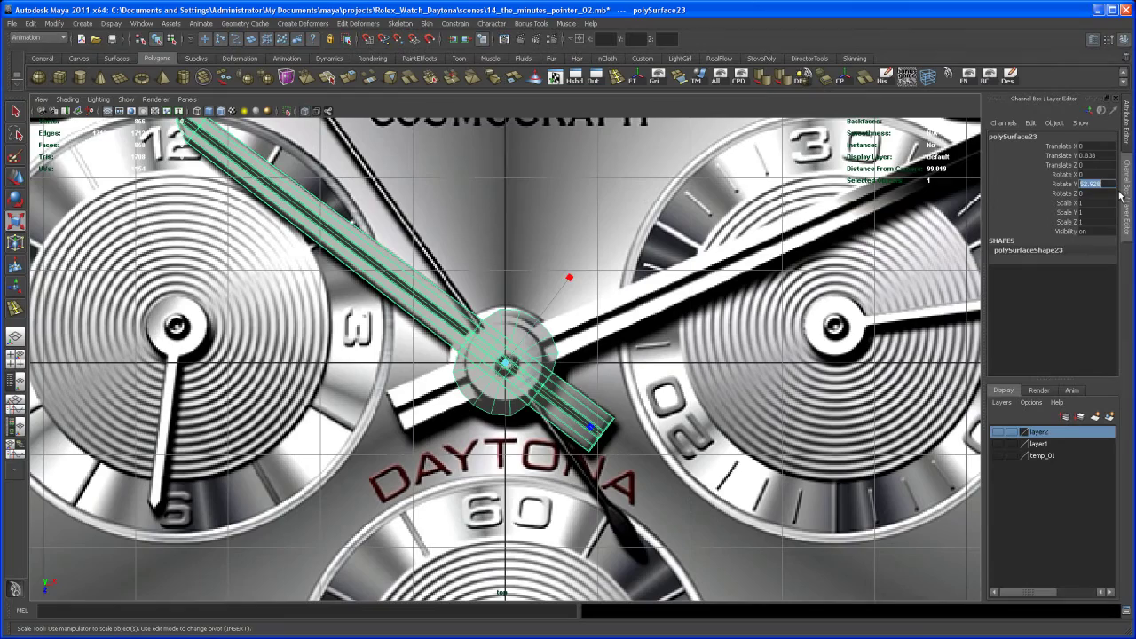
type("0")
key("Return")
Select the two rows of vertices where the bar crosses the hub's rim and scale them outward along the pointer's length.
scroll(602, 386, "up", 5)
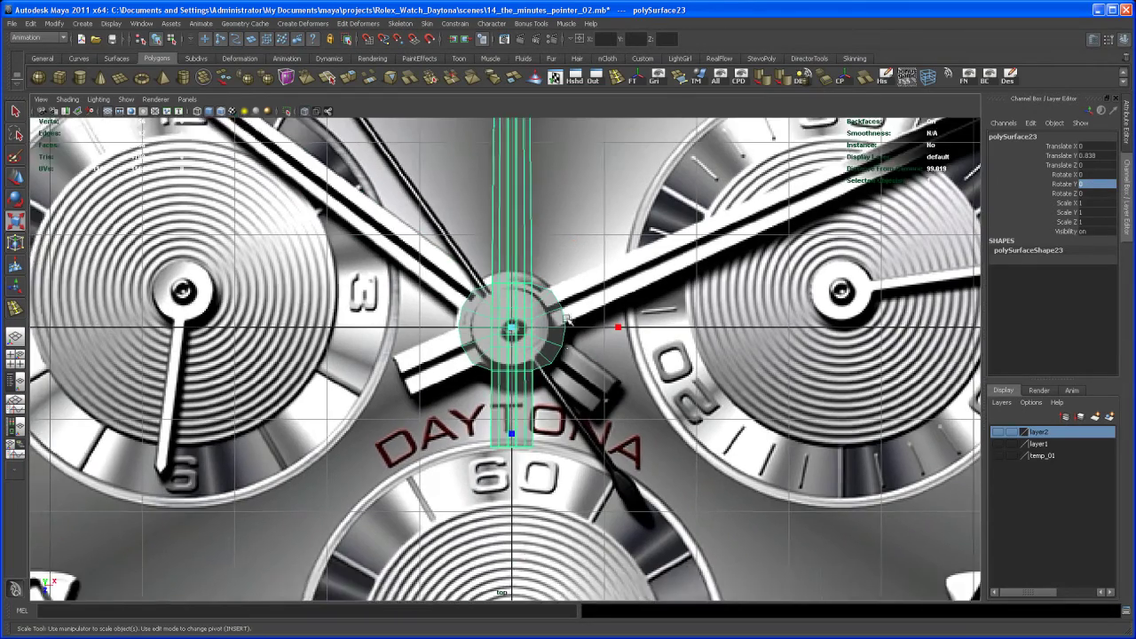
scroll(602, 386, "up", 4)
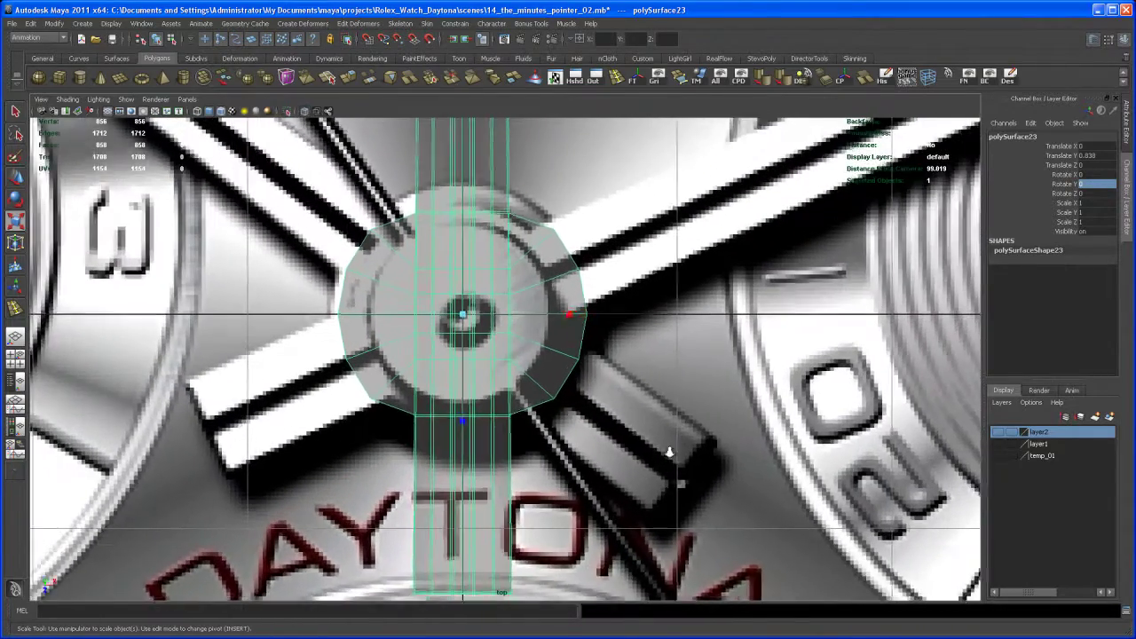
right_click(473, 238)
left_click(431, 235)
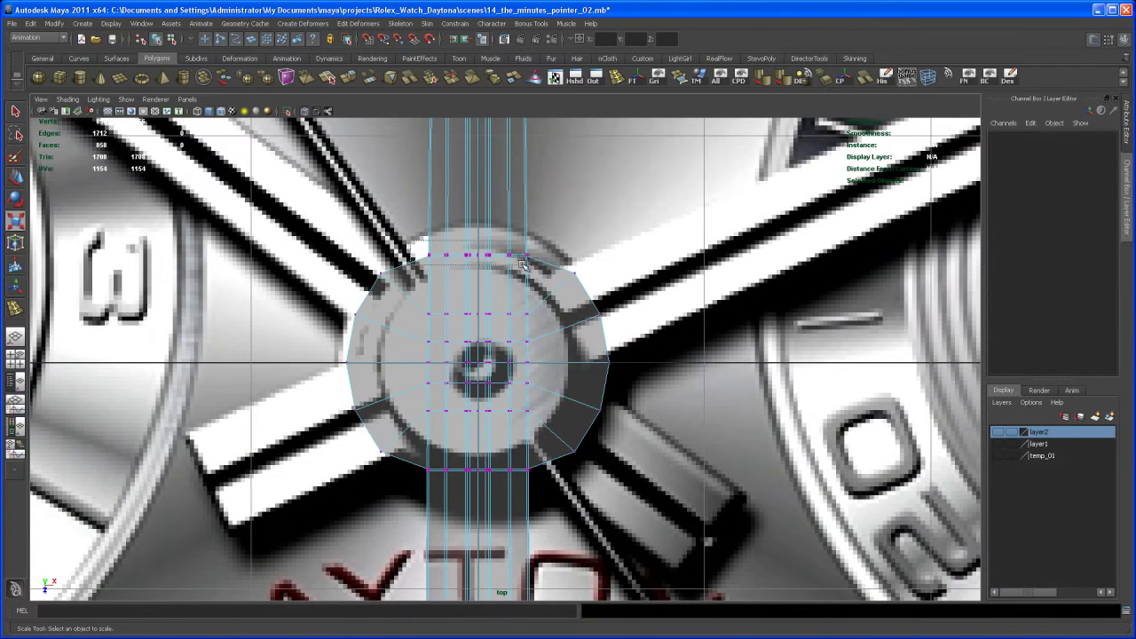
left_click_drag(523, 262, 543, 276)
left_click_drag(417, 459, 530, 498, "shift")
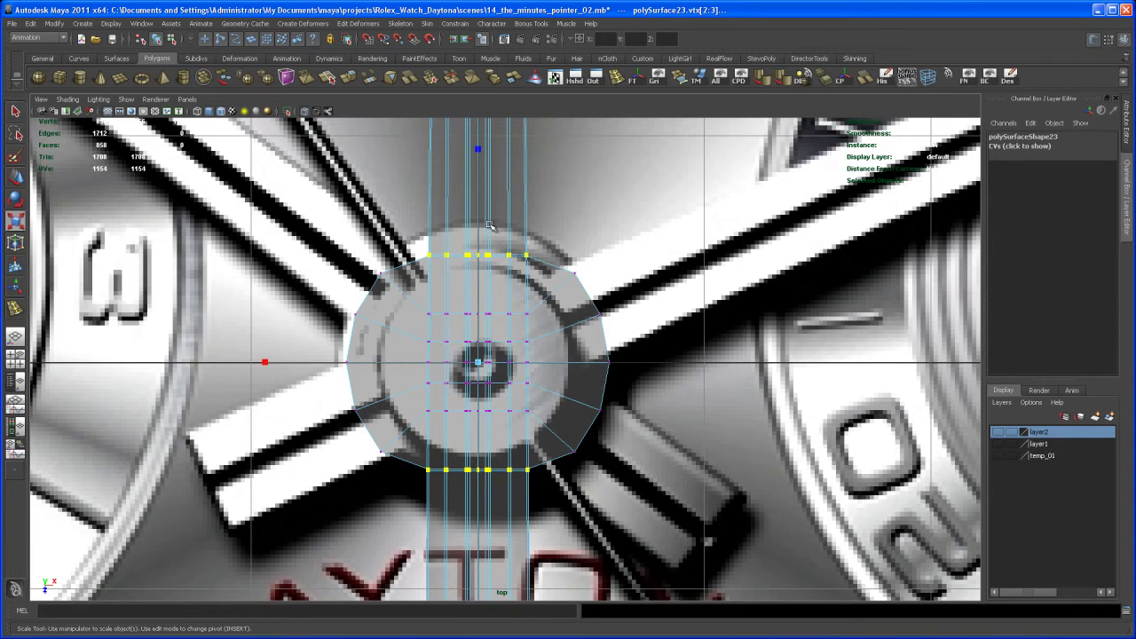
middle_click_drag(516, 239, 511, 256, "alt")
left_click_drag(473, 164, 473, 132)
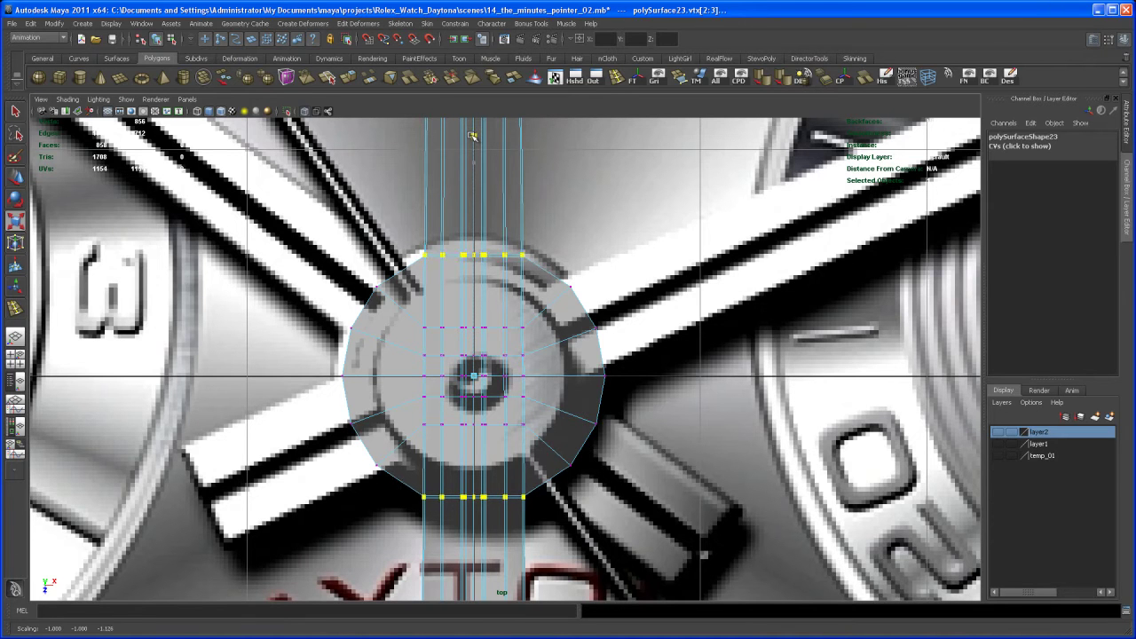
Return the pointer to object mode and inspect its reshaped hub in the perspective view with smooth preview.
key("space")
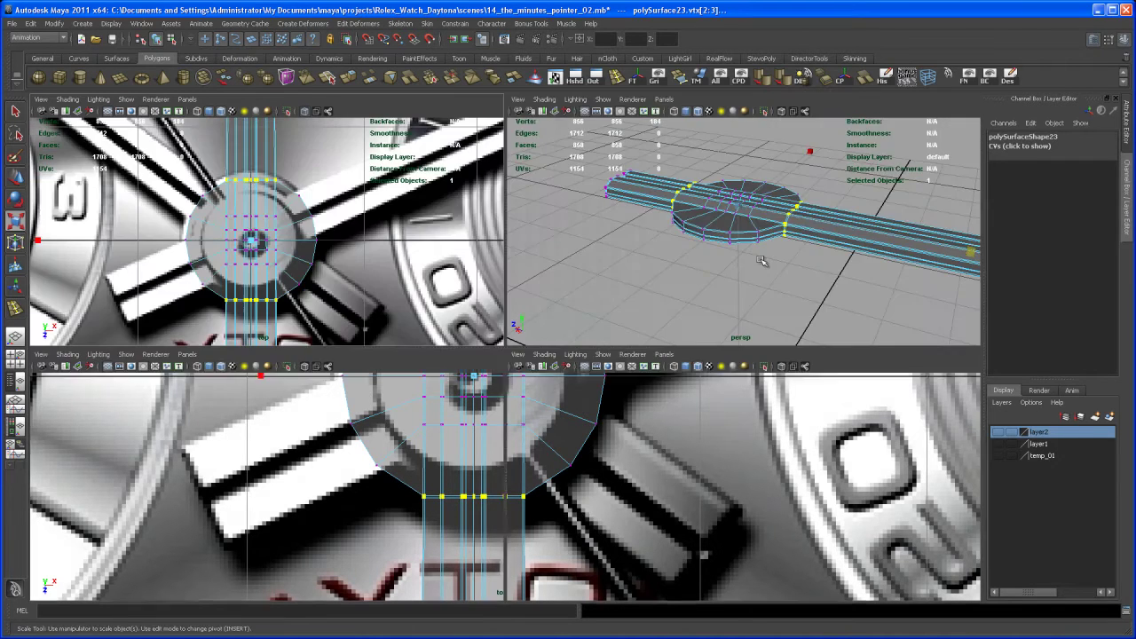
key("space")
left_click_drag(709, 292, 659, 329, "alt")
right_click(659, 329)
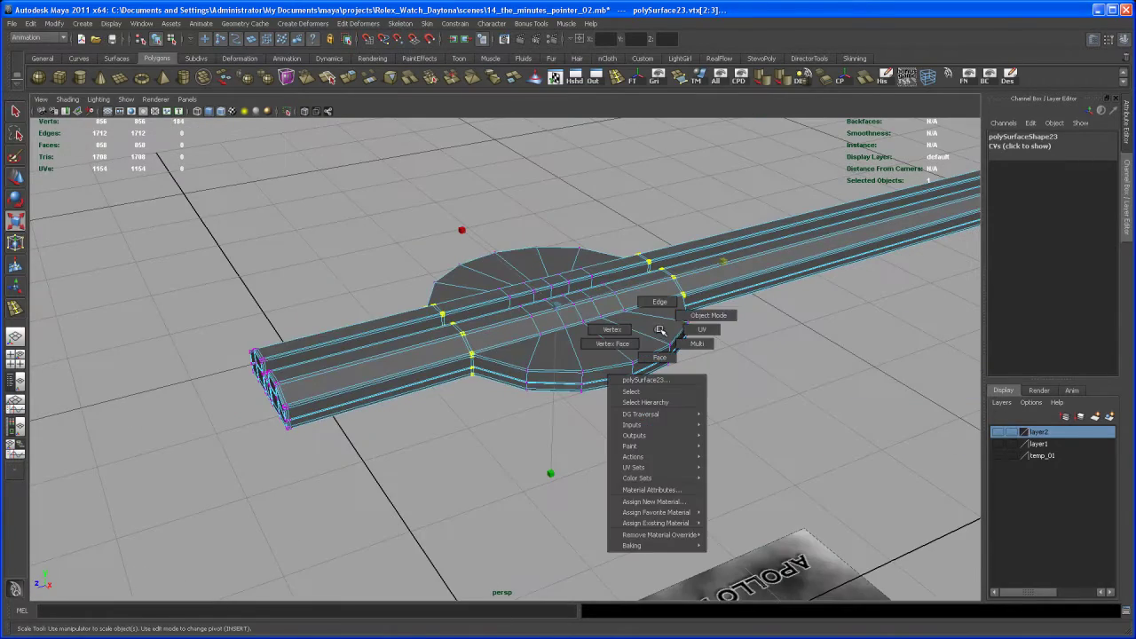
right_click_drag(682, 317, 683, 317)
left_click_drag(667, 336, 706, 293, "alt")
key("3")
left_click(729, 350)
right_click_drag(707, 293, 678, 306, "alt")
left_click_drag(678, 306, 710, 308, "alt")
right_click_drag(710, 308, 752, 357, "alt")
left_click_drag(752, 357, 581, 351, "alt")
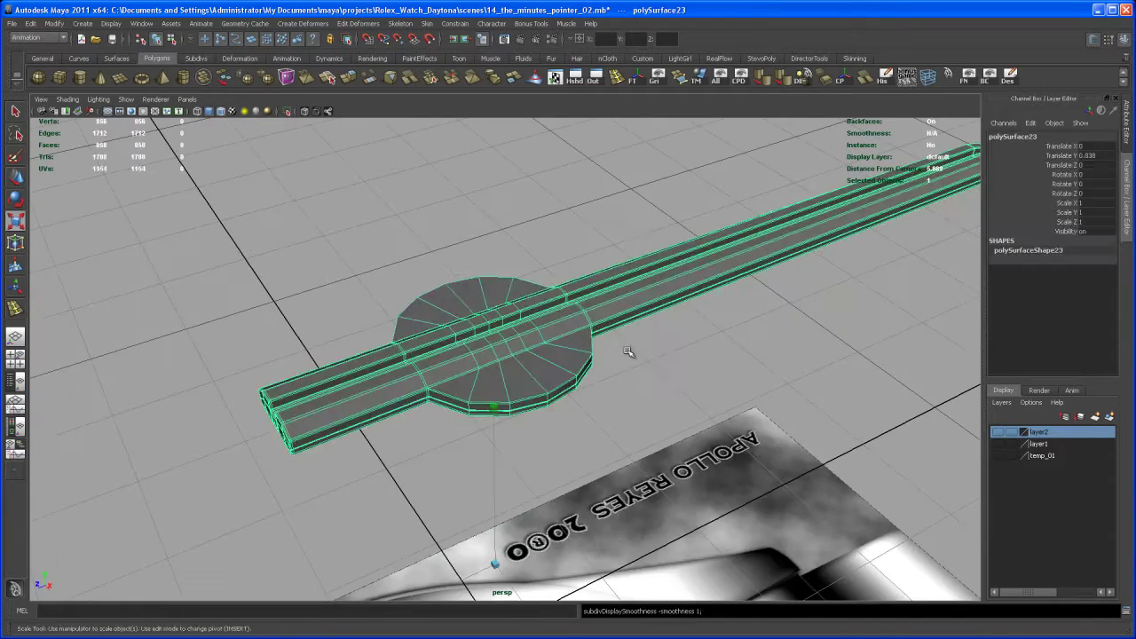
Move the pointer copy's pivot straight up to the centre of its round hub.
scroll(653, 365, "down", 2)
mouse_move(653, 366)
left_mouse_down("alt")
mouse_move(679, 365)
mouse_move(631, 357)
mouse_move(654, 355)
mouse_move(643, 356)
left_mouse_up("alt")
key("Insert")
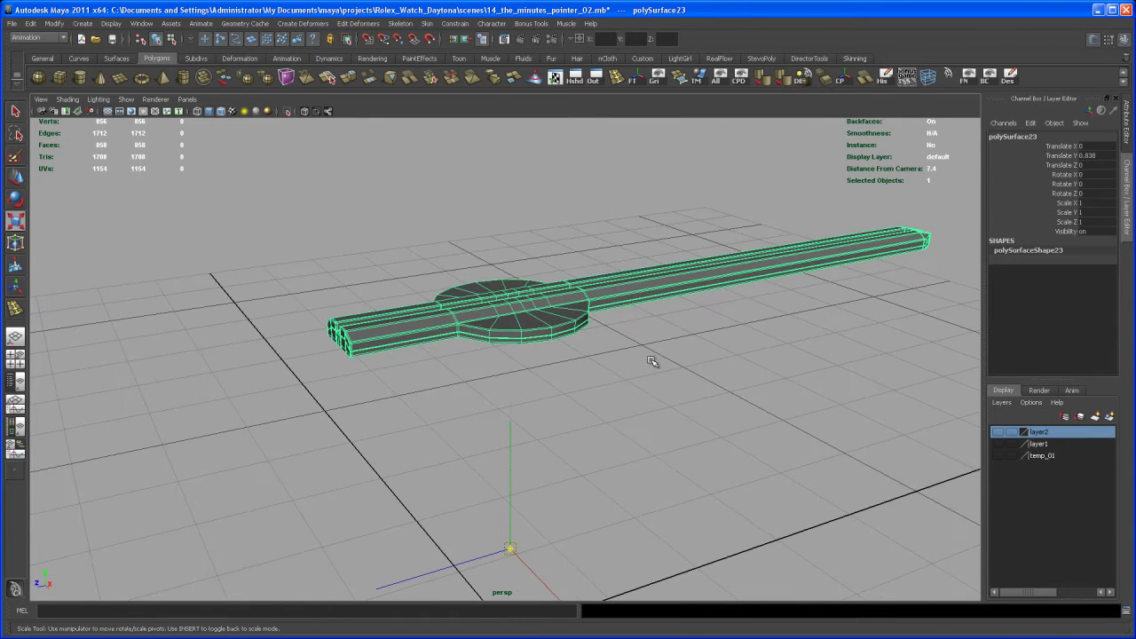
left_click_drag(511, 460, 512, 358)
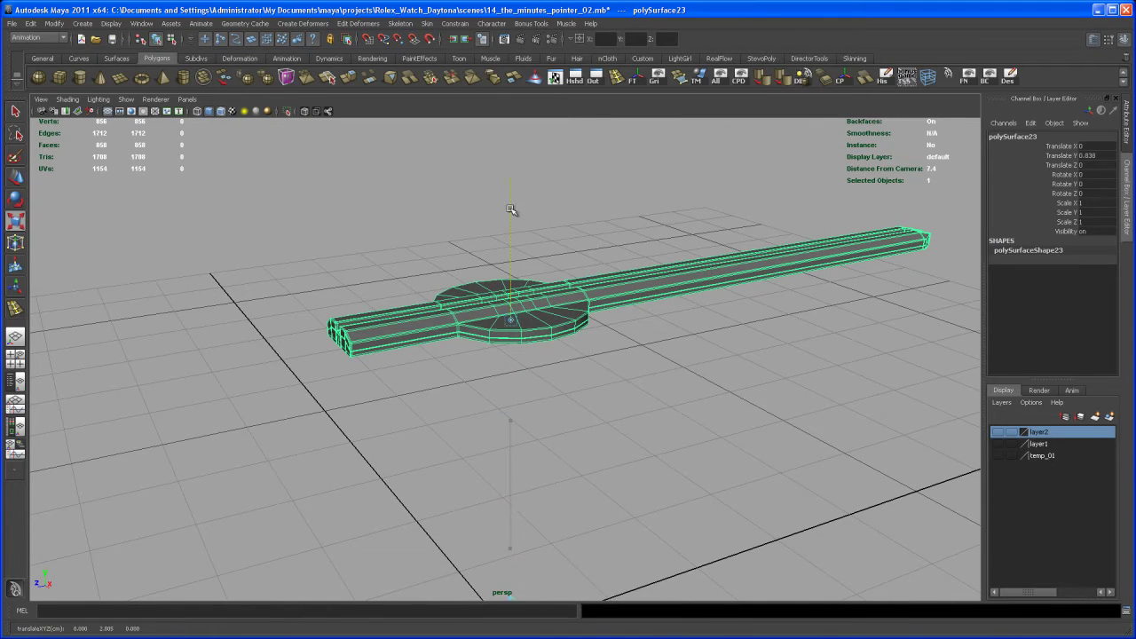
key("Insert")
left_click_drag(528, 268, 550, 366, "alt")
Show layer2 and lower the short pointer along Y to about -1.702, down to the watch dial.
key("w")
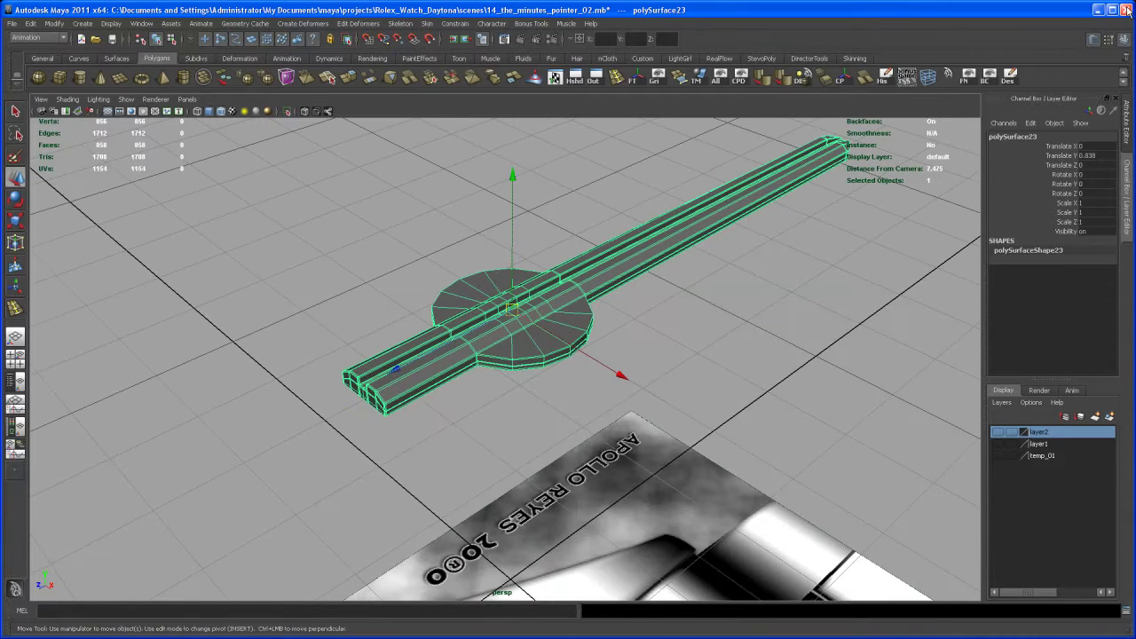
left_click(998, 433)
right_click_drag(862, 456, 695, 403, "alt")
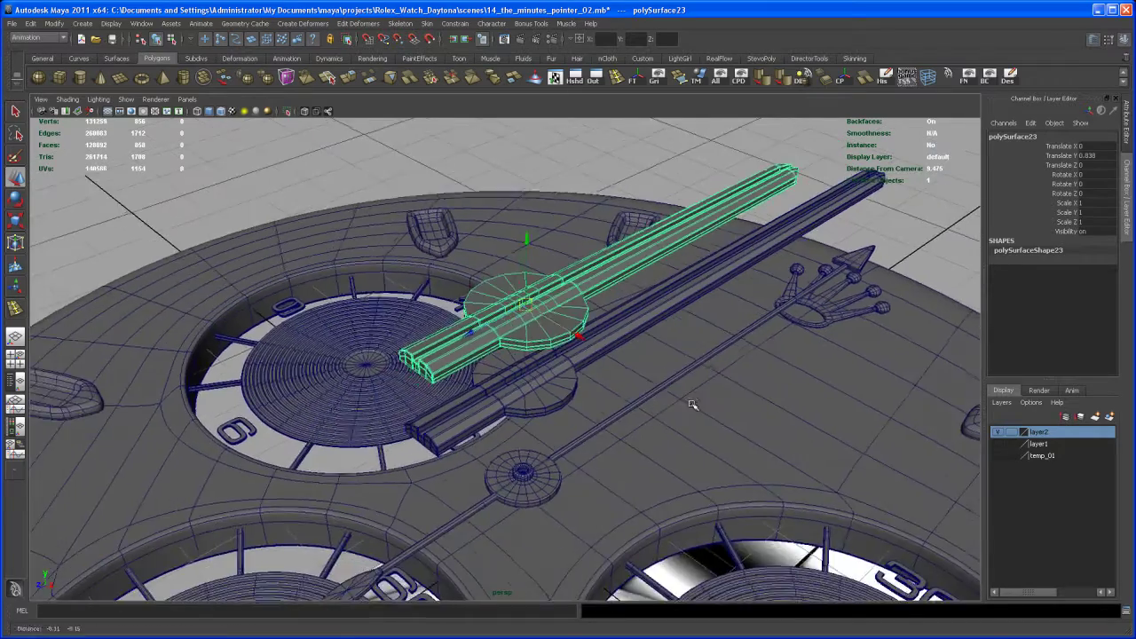
left_click_drag(695, 403, 671, 399, "alt")
right_click_drag(672, 398, 625, 384, "alt")
left_click_drag(625, 383, 627, 355, "alt")
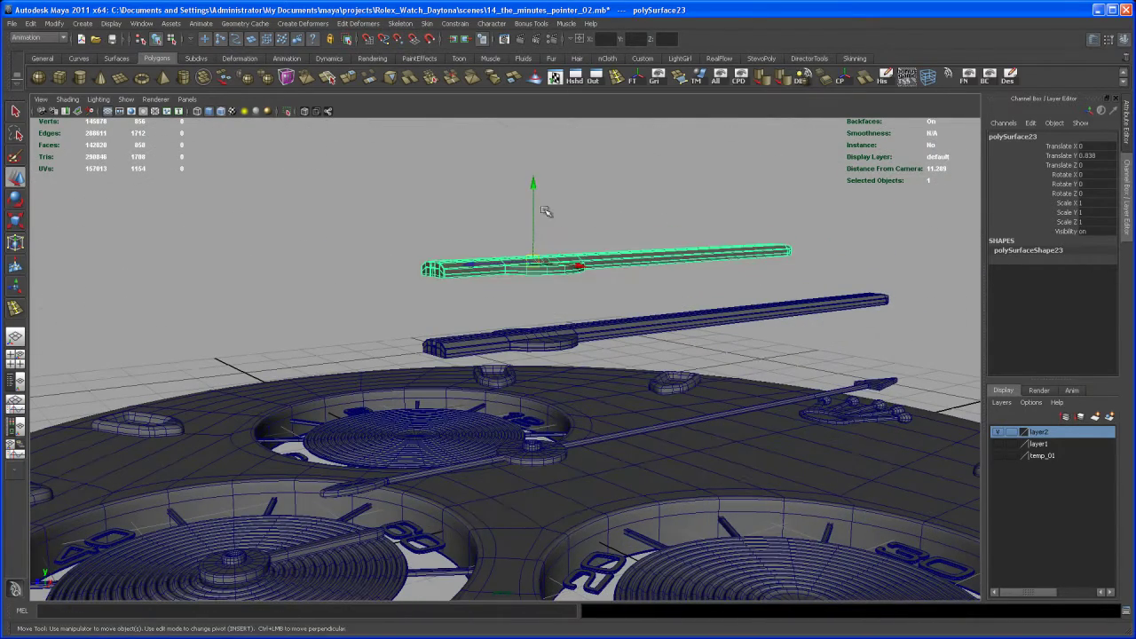
left_click_drag(532, 189, 532, 407)
Fine-tune the short pointer's height above the dial to a Y translation of about -1.697.
right_click_drag(463, 488, 545, 515, "alt")
left_click_drag(545, 515, 535, 441, "alt")
right_click_drag(535, 441, 558, 487, "alt")
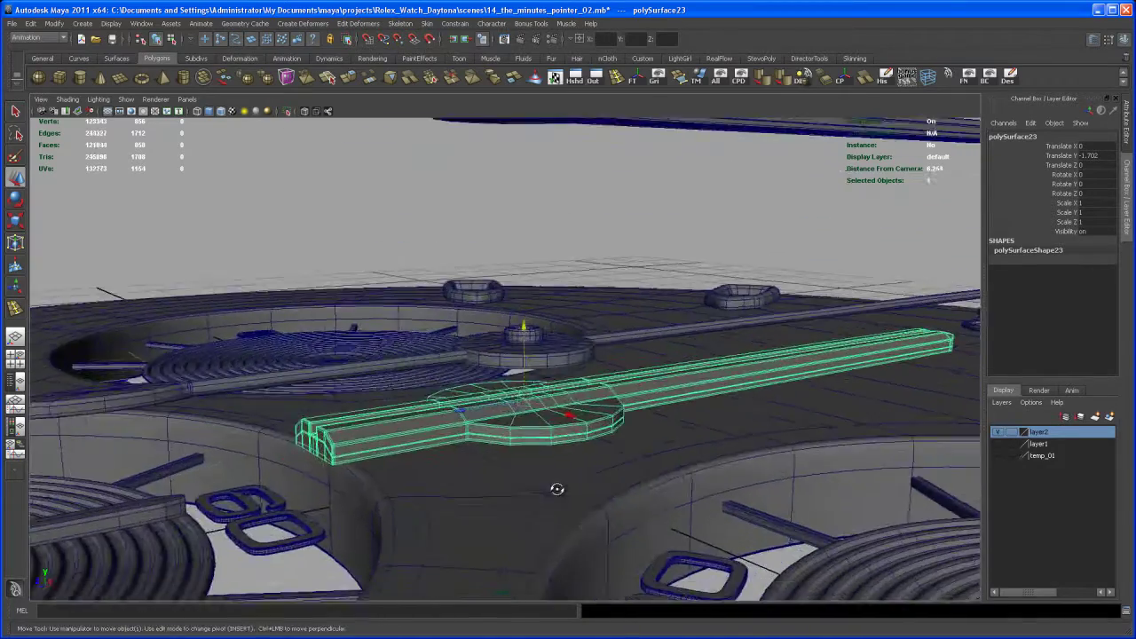
left_click_drag(558, 487, 543, 448, "alt")
middle_click_drag(543, 448, 541, 488, "alt")
right_click_drag(541, 488, 560, 486, "alt")
left_click_drag(560, 486, 560, 490, "alt")
right_click_drag(560, 490, 580, 491, "alt")
left_click_drag(539, 368, 556, 426)
right_click_drag(556, 426, 538, 327, "alt")
Lower the long minutes pointer along Y to about -1.517 so it sits between the short pointer and the seconds hand.
left_click(535, 184)
middle_click_drag(532, 206, 531, 210, "alt")
left_click_drag(530, 209, 534, 256, "alt")
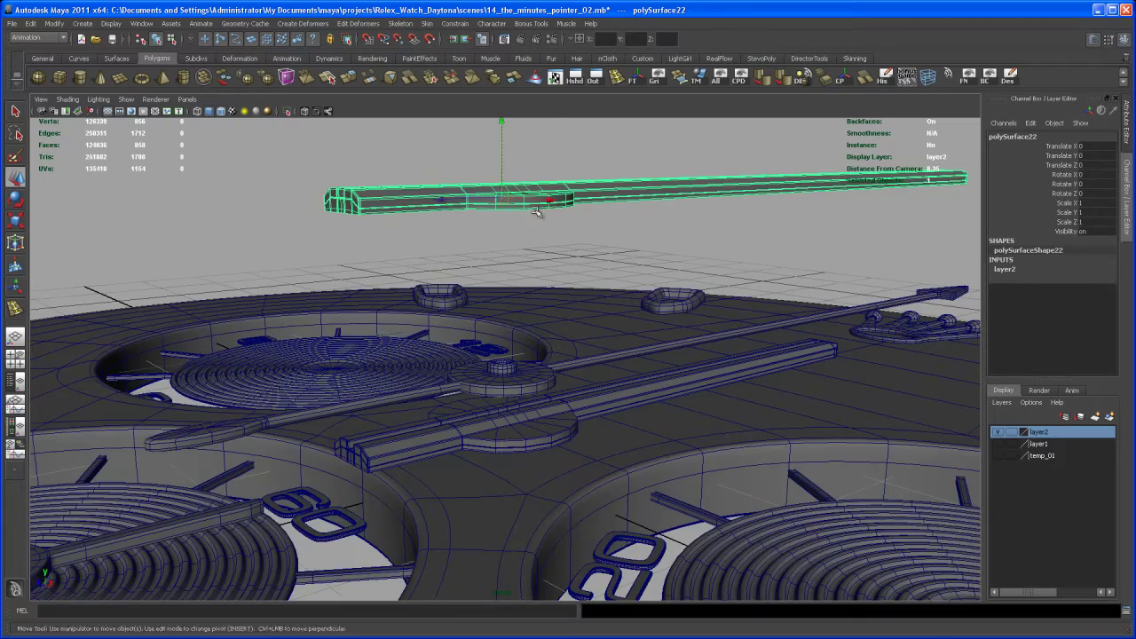
left_click_drag(514, 133, 496, 307, "alt")
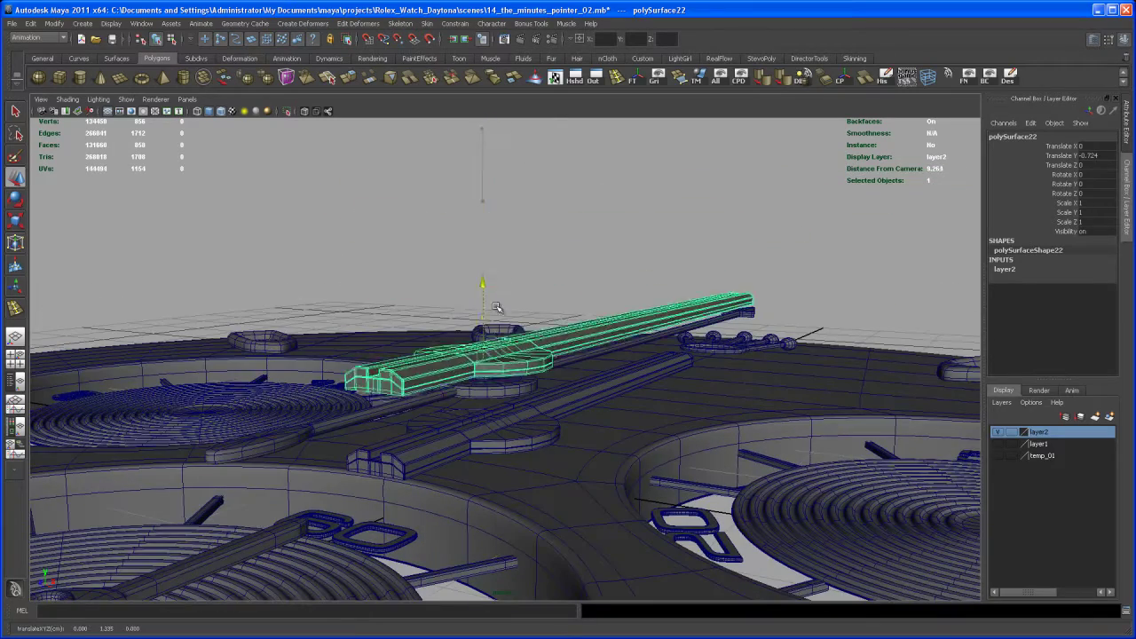
left_click_drag(489, 369, 448, 354, "alt")
left_click_drag(438, 254, 391, 271, "alt")
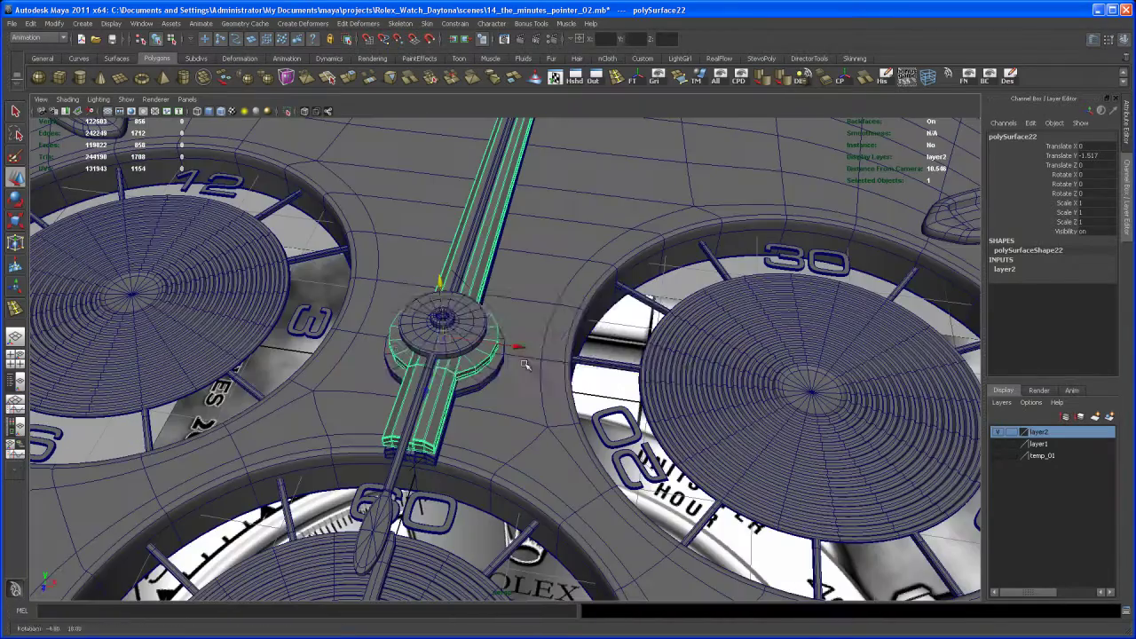
Rotate the minutes pointer about Y to roughly -65.756 degrees in the top view, following the long reference hand.
key("space")
key("space")
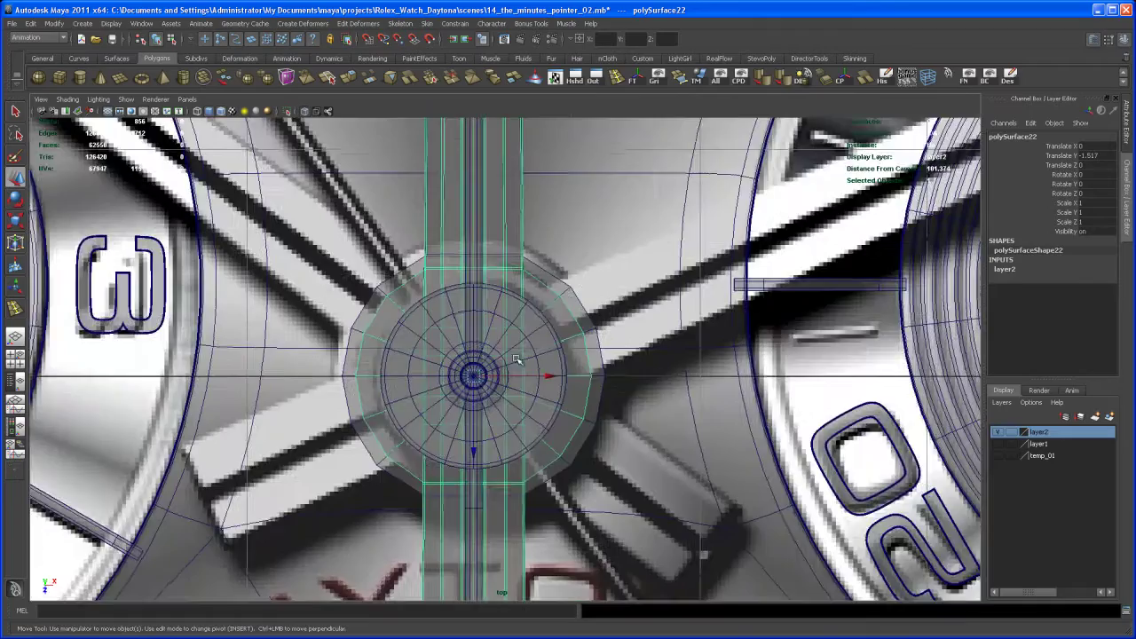
scroll(518, 362, "down", 5)
middle_click_drag(528, 407, 489, 375, "alt")
scroll(489, 377, "down", 6)
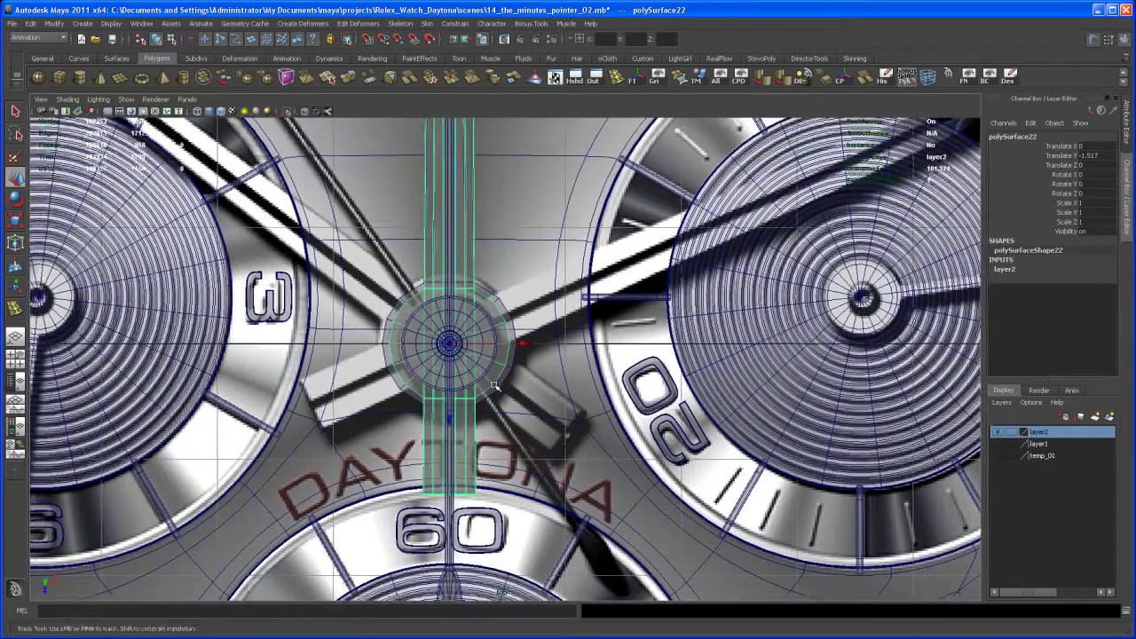
scroll(506, 368, "down", 4)
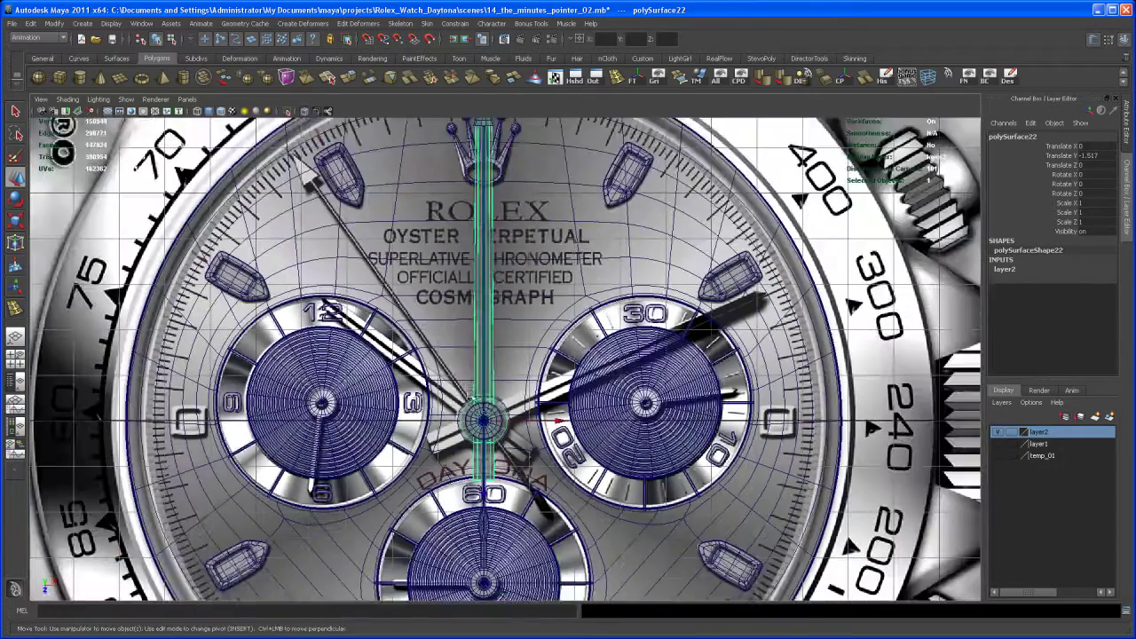
scroll(501, 394, "up", 2)
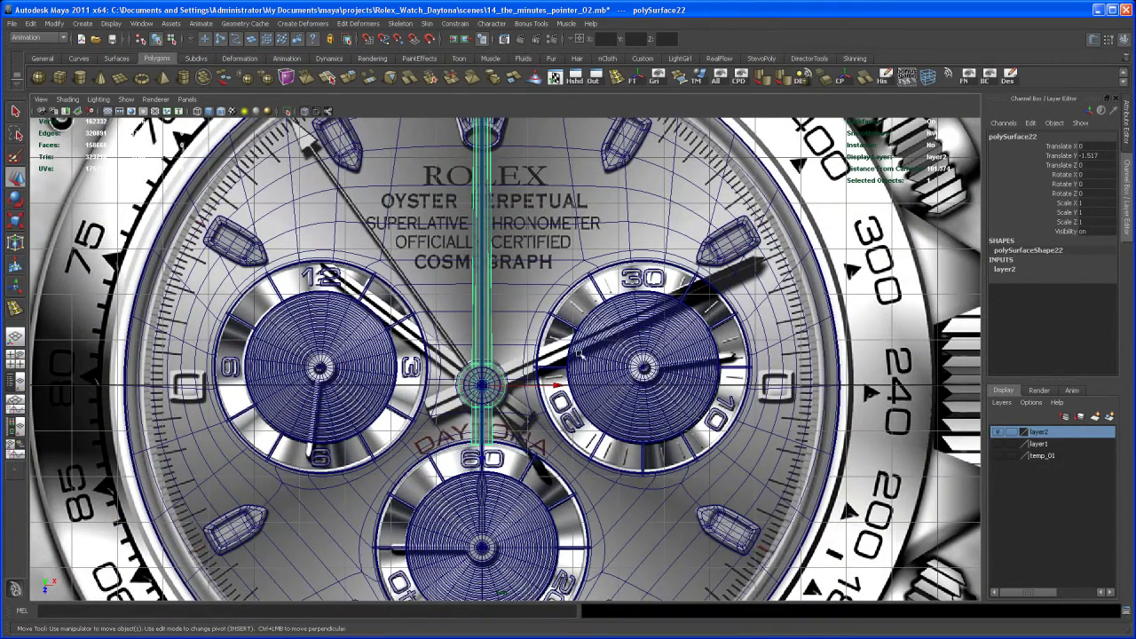
key("e")
left_click_drag(596, 340, 568, 338)
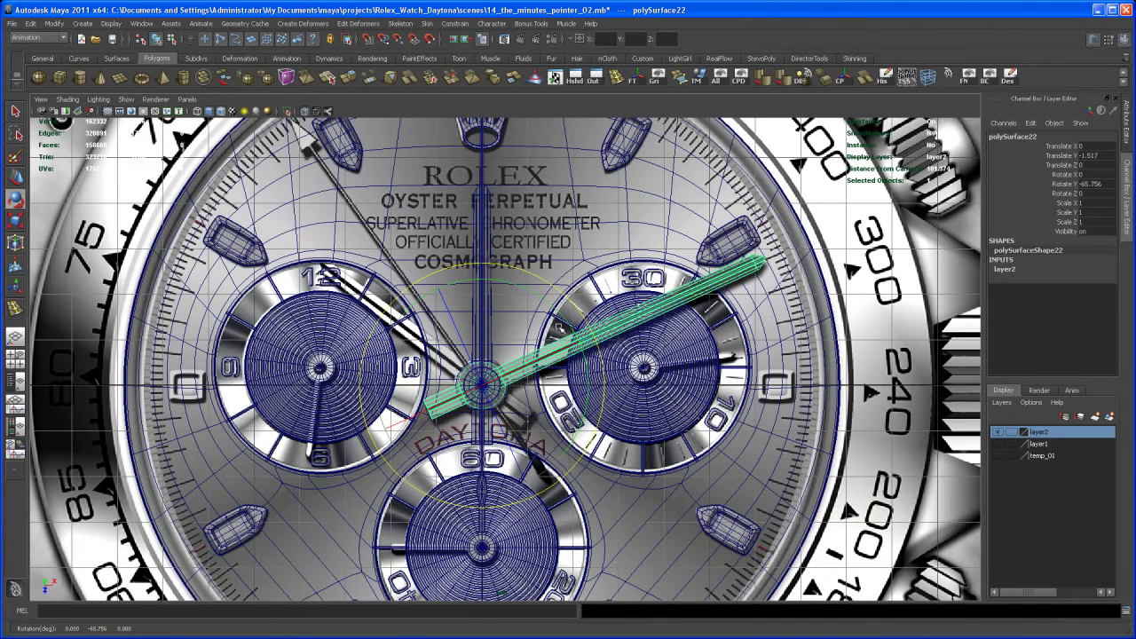
Select the short hour pointer and rotate it about Y to roughly 52.812 degrees, following the shorter reference hand.
key("q")
left_click(484, 244)
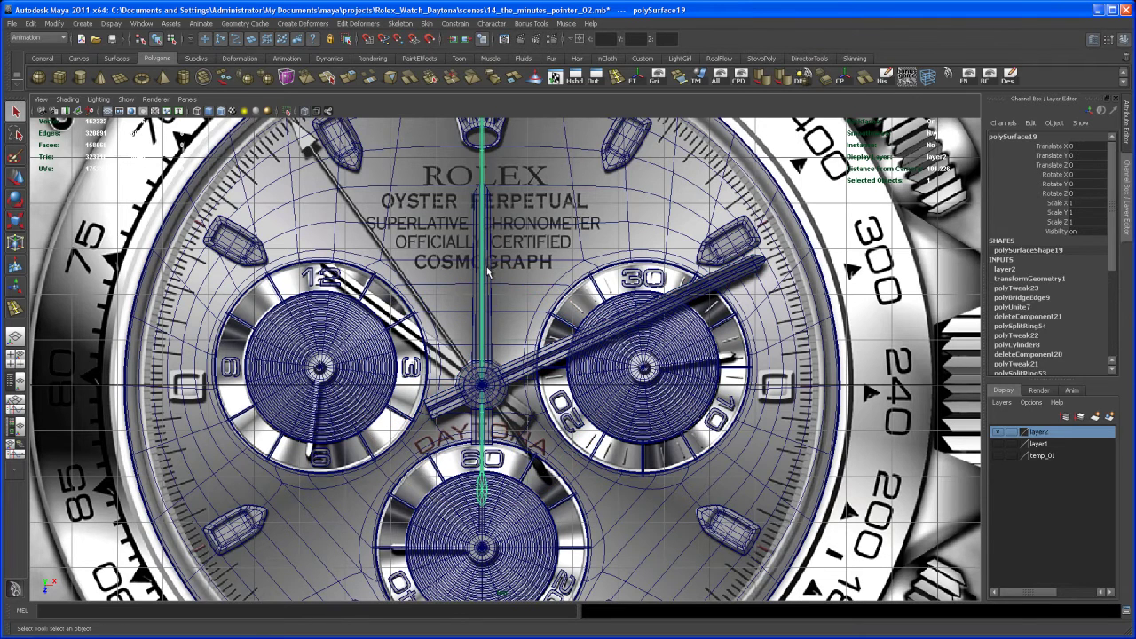
left_click(487, 272)
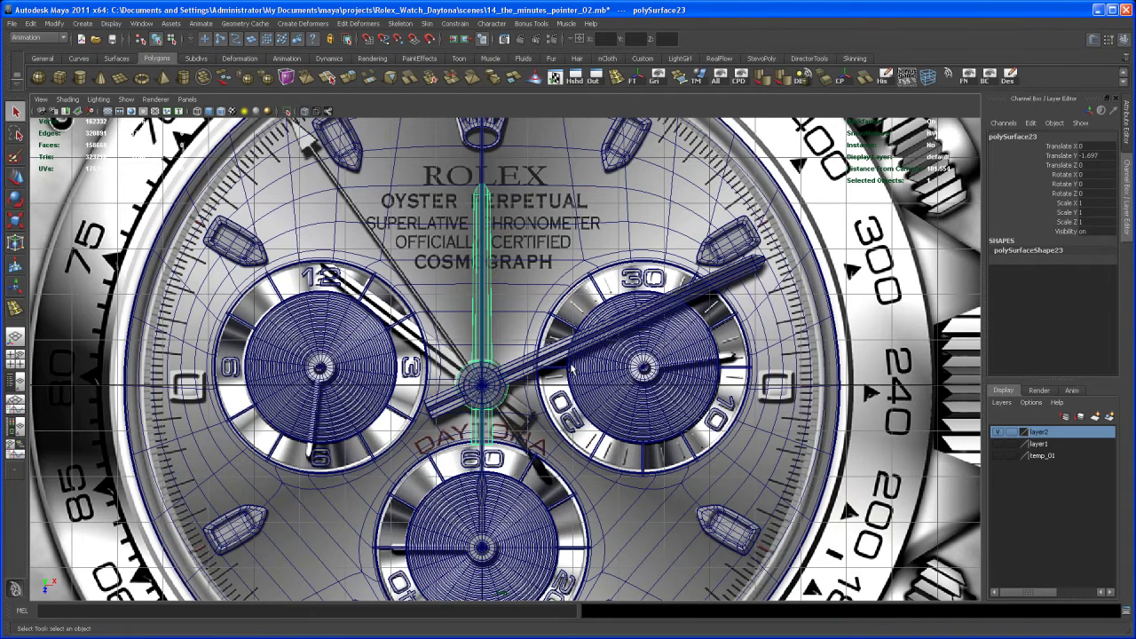
key("e")
left_click_drag(599, 346, 525, 271)
Examine the positioned hands on the dial in the perspective view and compare them with the reference watch image.
key("space")
key("space")
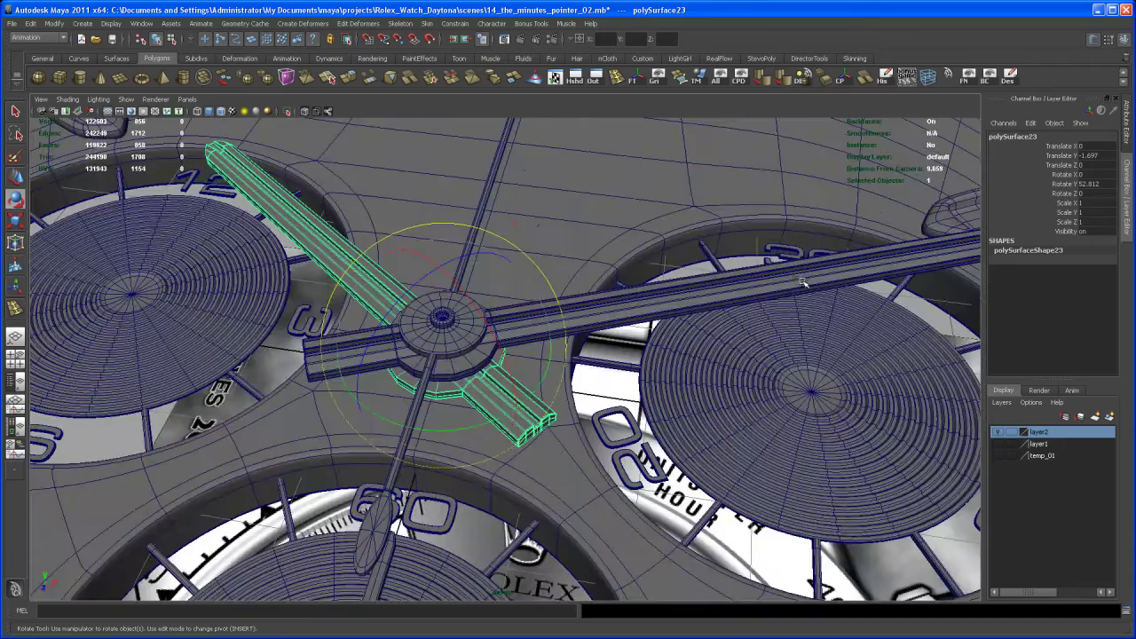
right_click_drag(803, 282, 621, 200, "alt")
left_click_drag(672, 391, 684, 345, "alt")
key("q")
left_click_drag(690, 404, 609, 312, "alt")
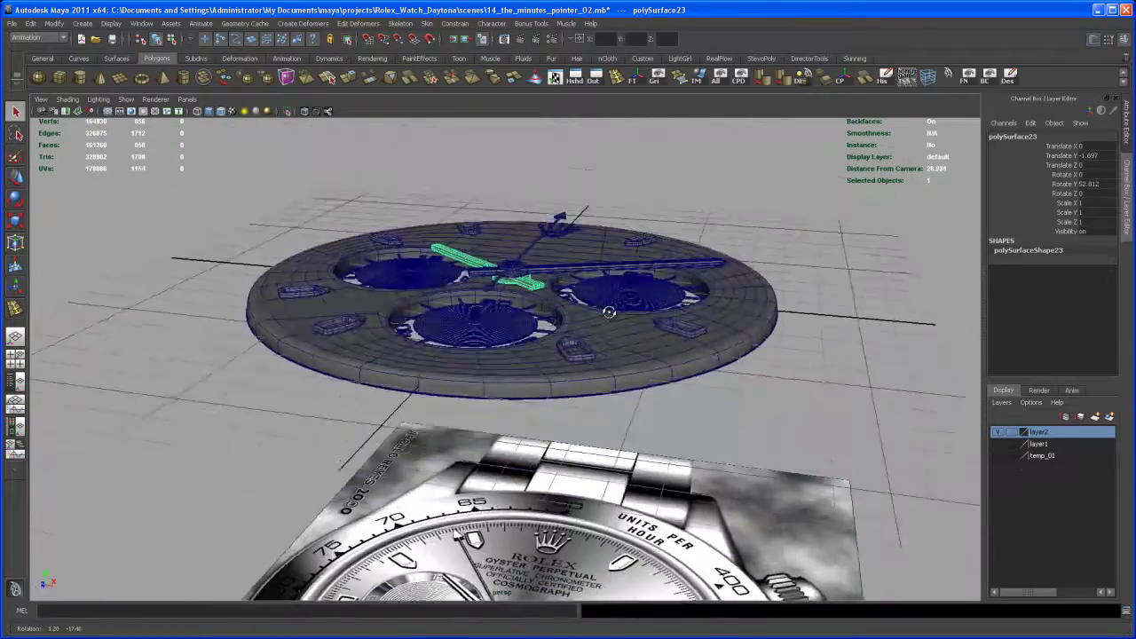
middle_click_drag(609, 312, 614, 218, "alt")
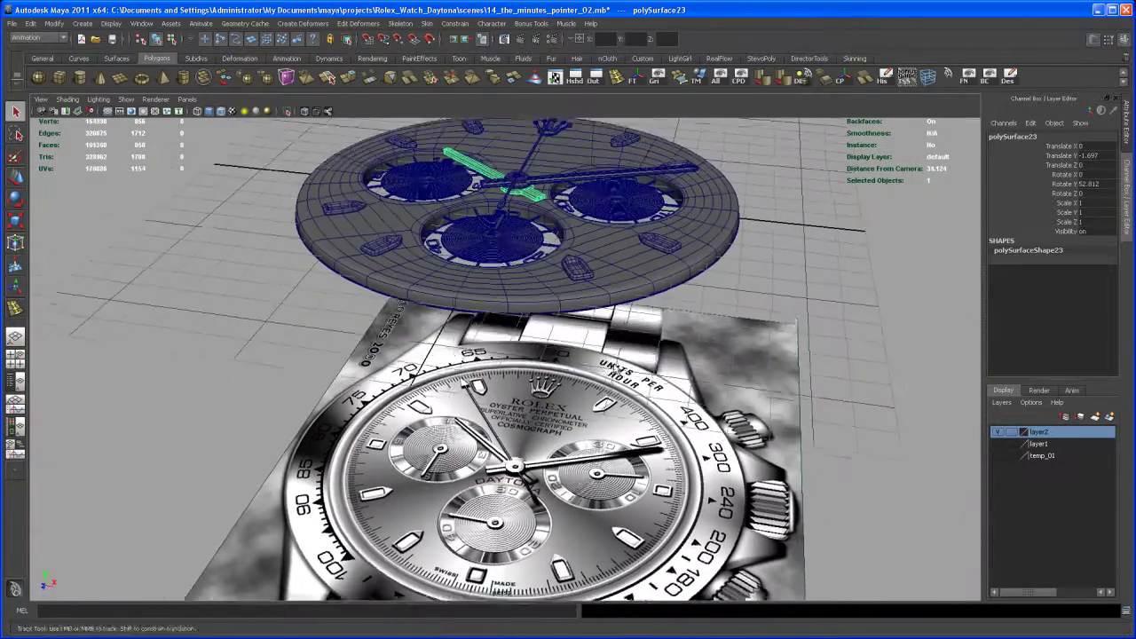
middle_click_drag(614, 371, 595, 350, "alt")
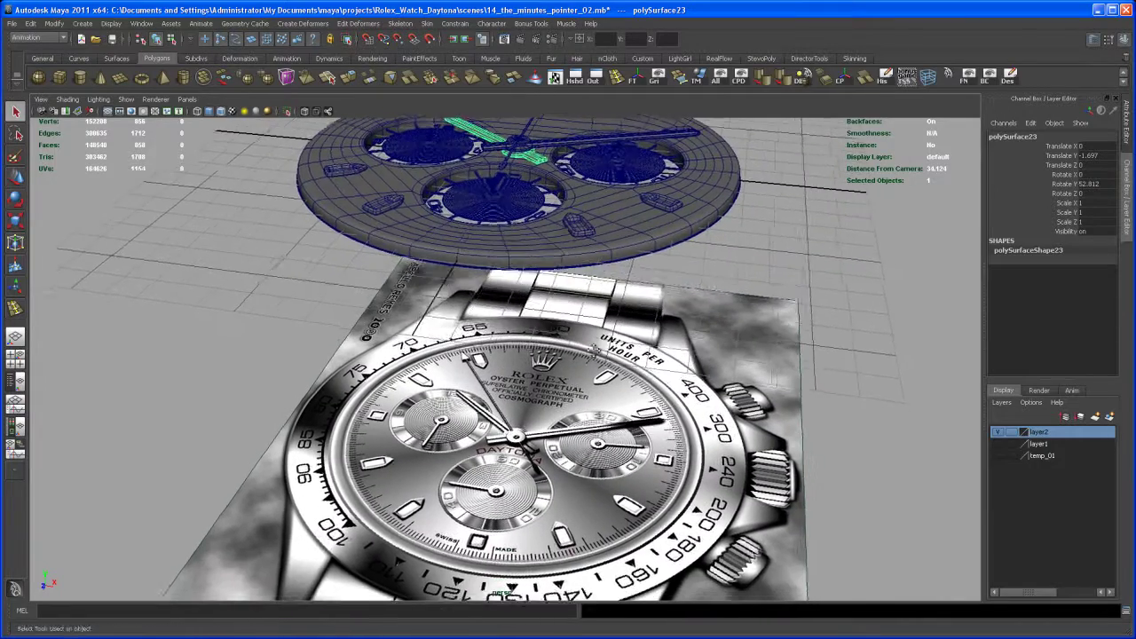
scroll(593, 346, "up", 5)
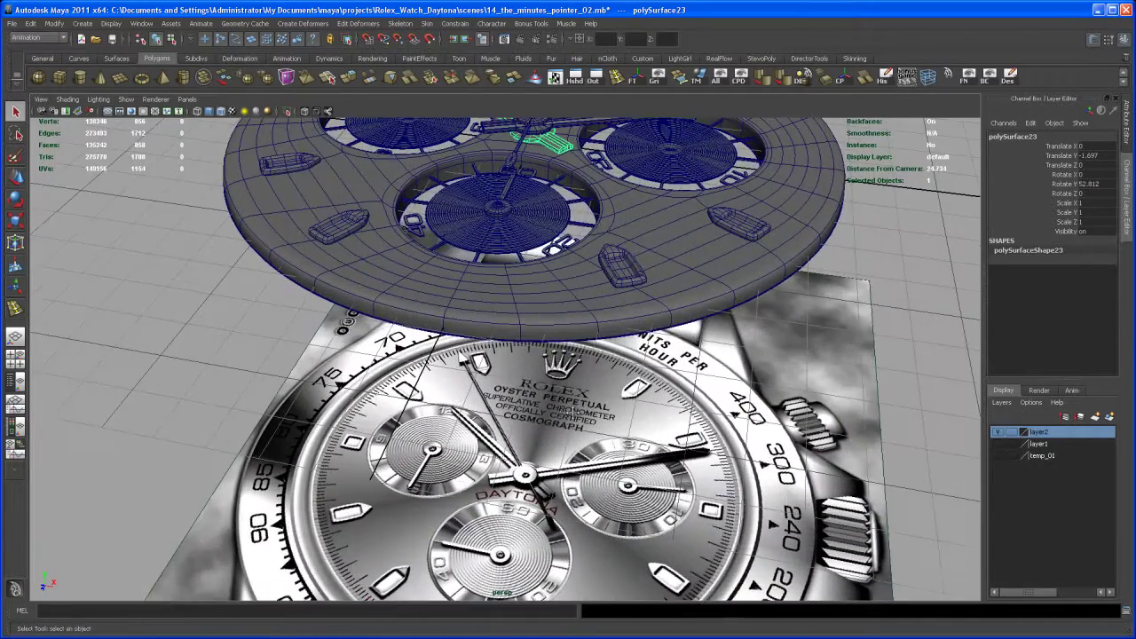
Select the small pointer and its centre pin on the subdial marked 60, 20 and 40, and show the Outliner beside the perspective view.
middle_click_drag(573, 413, 589, 536, "alt")
right_click_drag(589, 537, 688, 586, "alt")
right_click_drag(565, 405, 648, 444, "alt")
left_click_drag(532, 364, 523, 409, "alt")
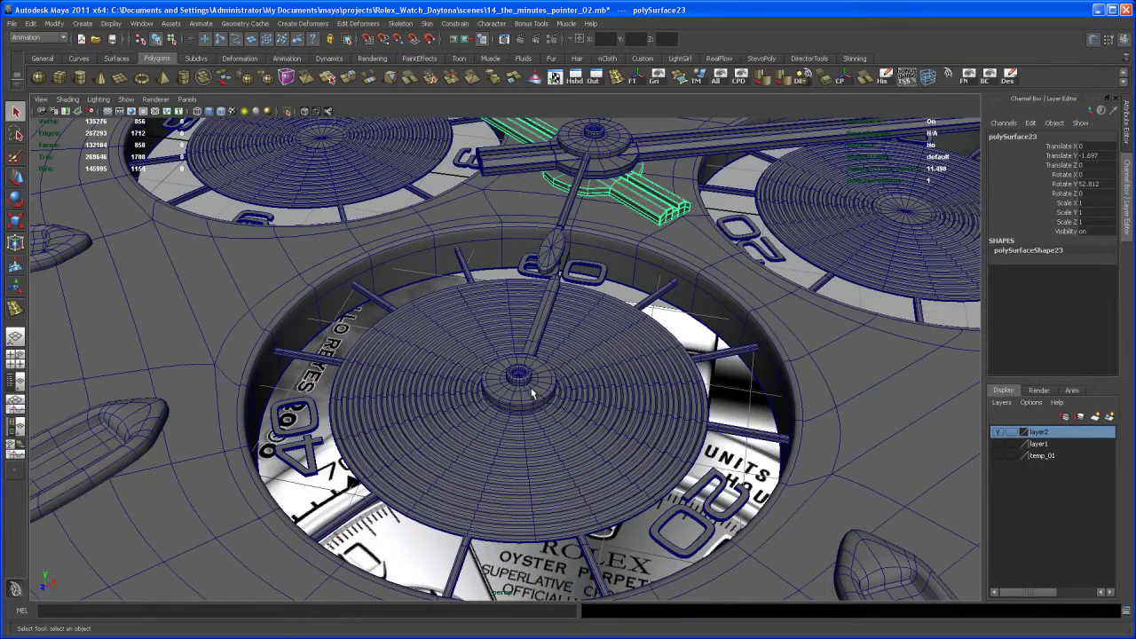
left_click(533, 394)
scroll(728, 346, "down", 3)
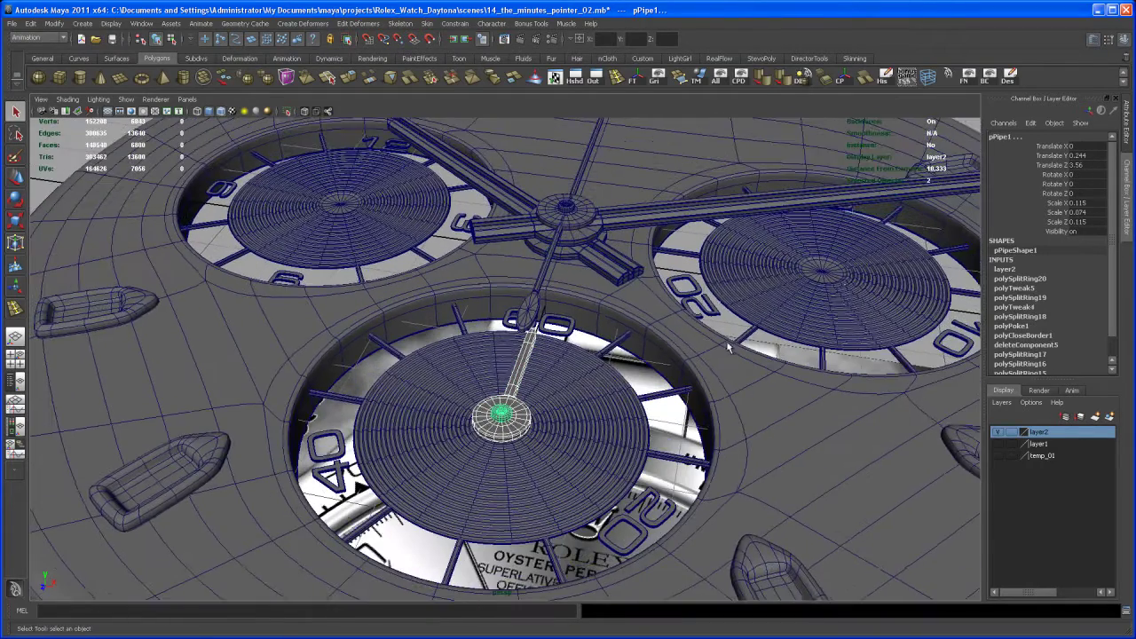
middle_click_drag(475, 320, 469, 311, "alt")
right_click_drag(479, 337, 538, 399, "alt")
left_click_drag(538, 424, 461, 386, "alt")
key("w")
scroll(573, 388, "down", 3)
middle_click_drag(461, 386, 519, 387, "alt")
left_click_drag(519, 387, 536, 385, "alt")
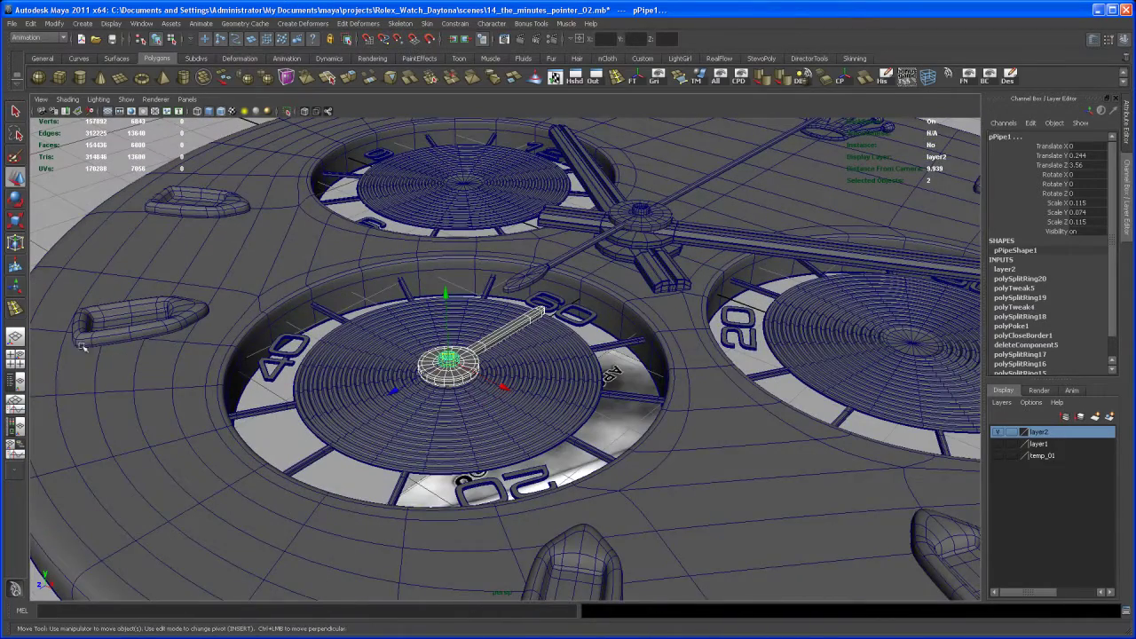
left_click(17, 383)
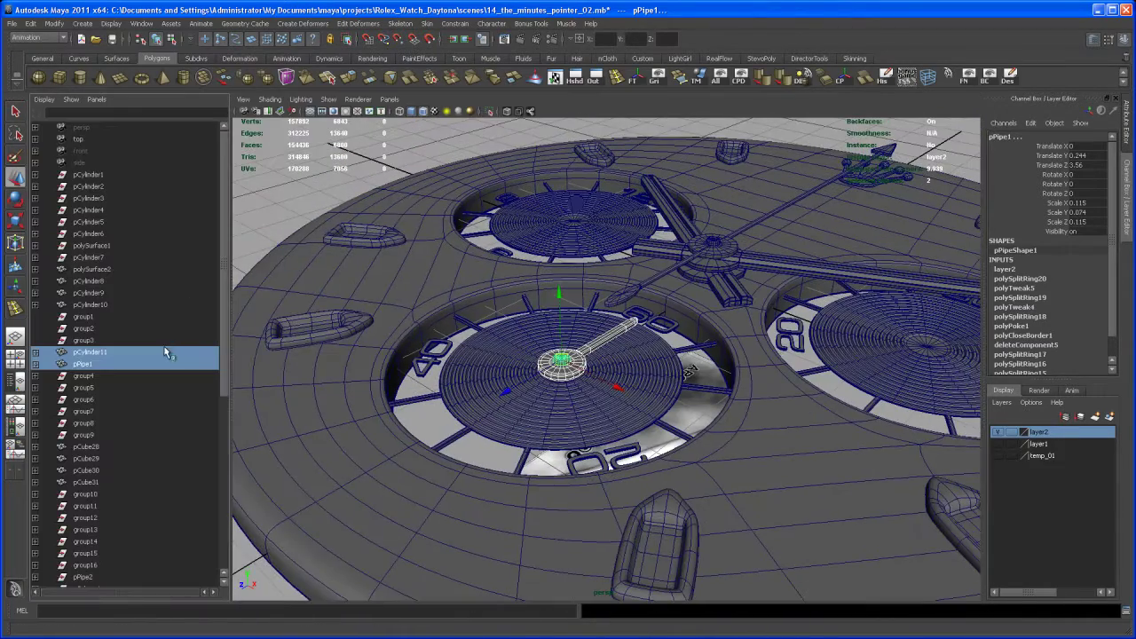
Group the selected small pointer and its centre pin on the subdial marked 60, 20 and 40.
mouse_move(545, 382)
left_mouse_down("alt")
mouse_move(504, 388)
mouse_move(539, 396)
left_mouse_up("alt")
scroll(540, 395, "up", 5)
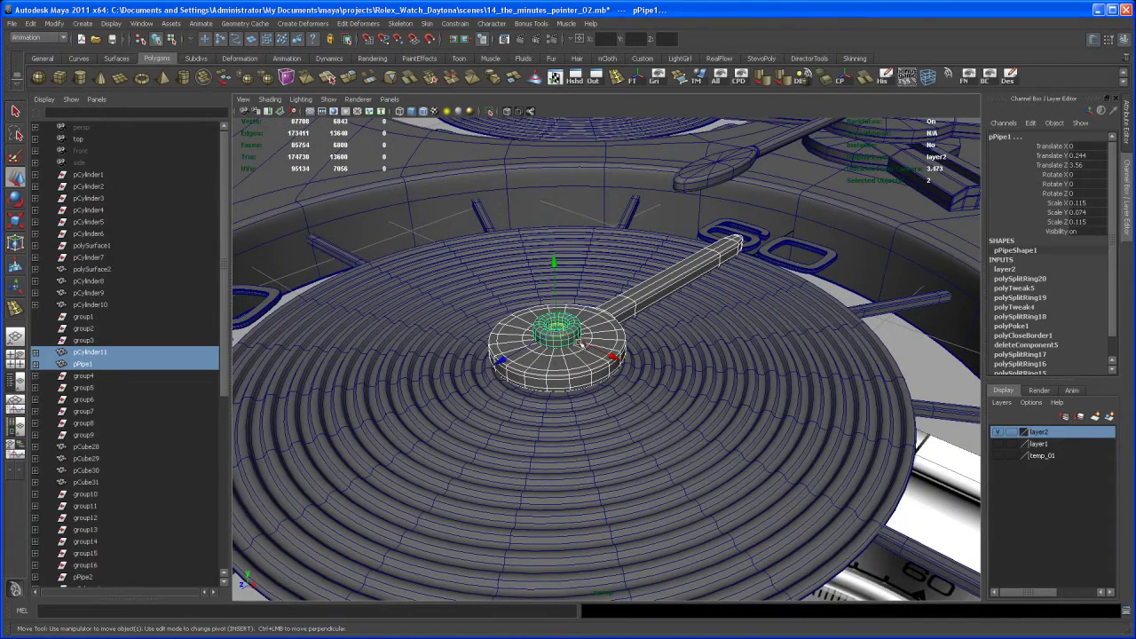
key("ctrl+g")
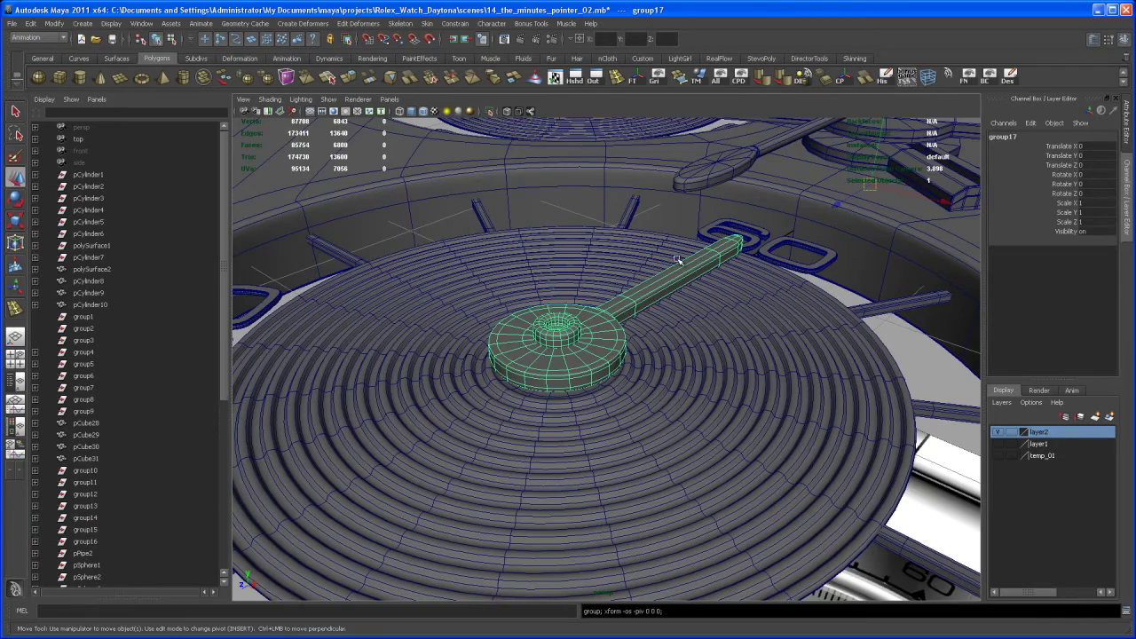
Move the pointer group's pivot onto the centre vertex of the subdial marked 60, 20 and 40.
right_click_drag(718, 269, 745, 299, "alt")
middle_click_drag(745, 299, 742, 328, "alt")
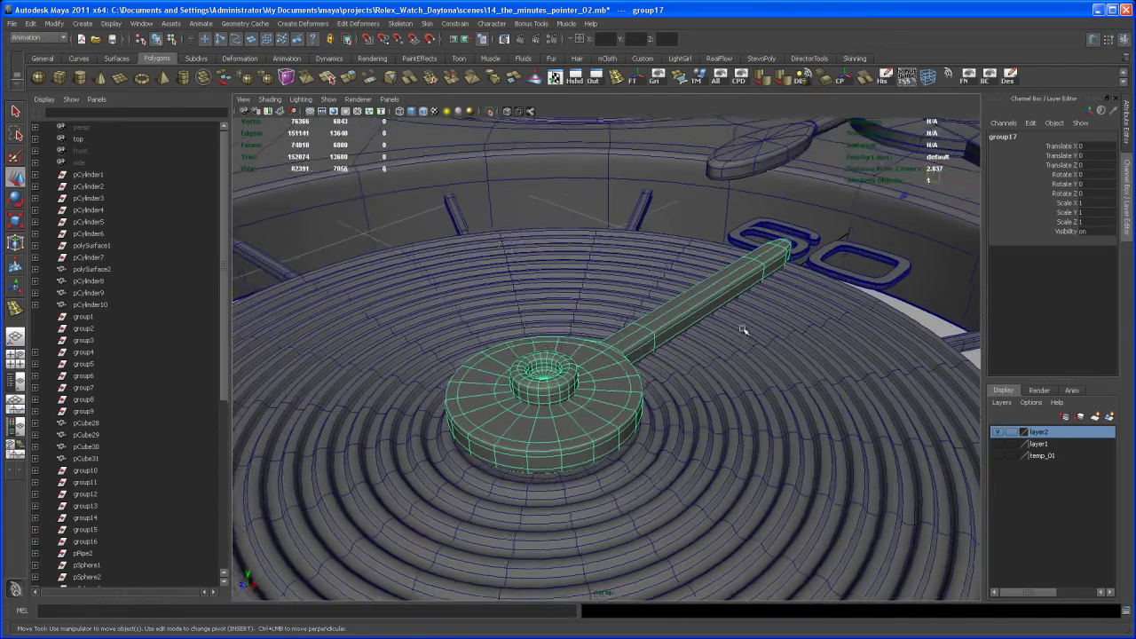
right_click_drag(743, 327, 733, 296, "alt")
key("Insert")
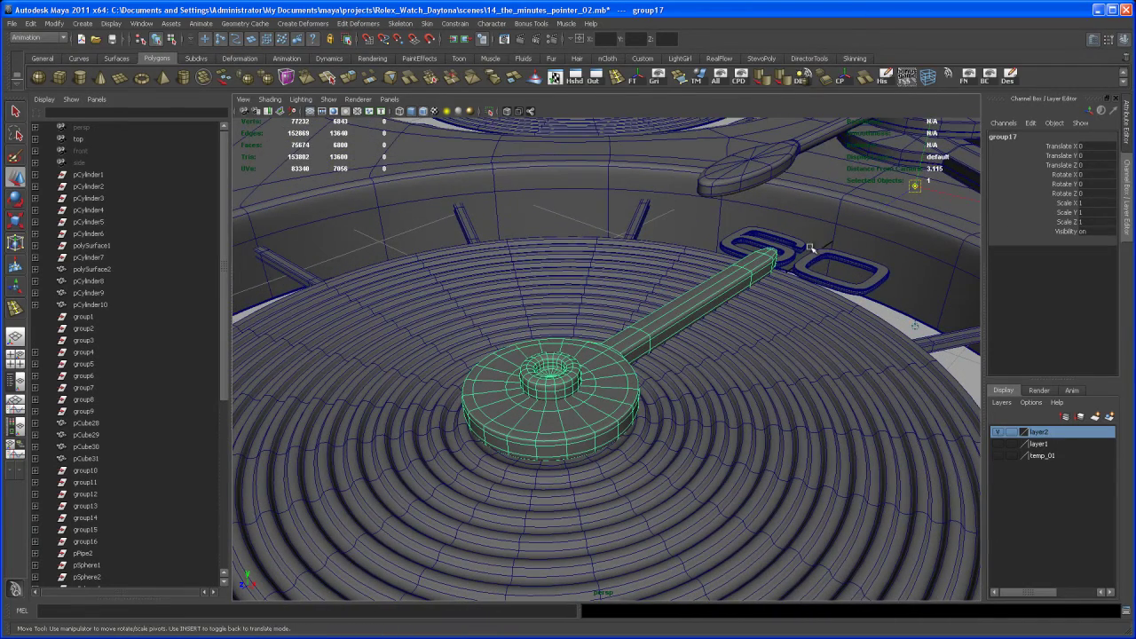
middle_click_drag(893, 201, 624, 347)
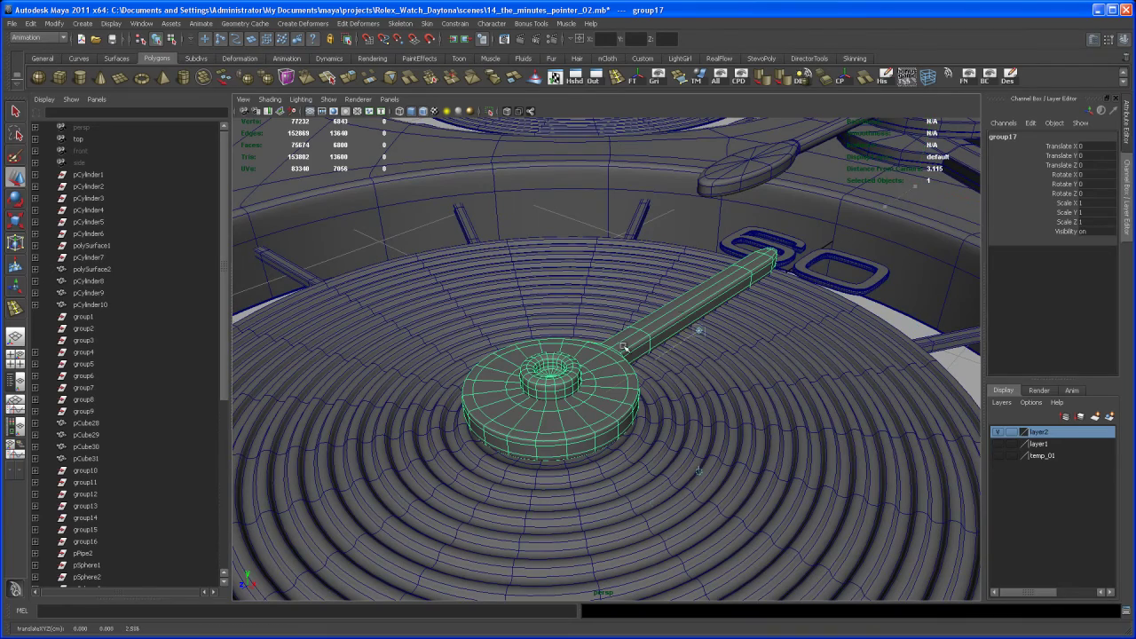
left_click_drag(541, 406, 525, 418, "alt")
right_click_drag(525, 418, 568, 514, "alt")
middle_click_drag(568, 515, 588, 342, "alt")
right_click_drag(593, 390, 644, 395, "alt")
left_click(635, 404)
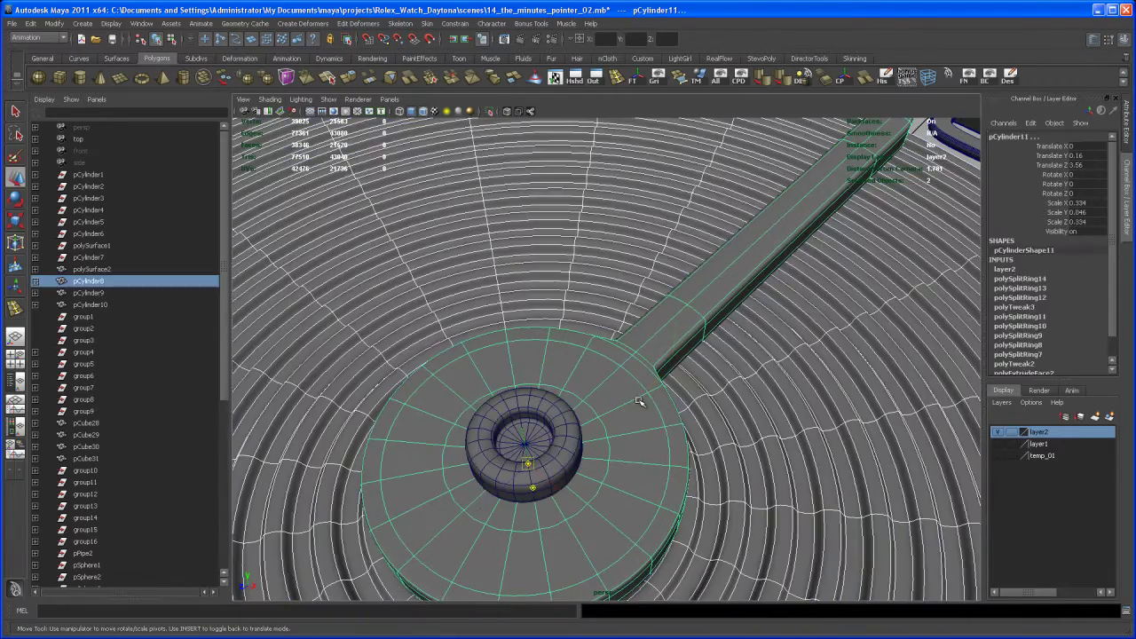
key("Insert")
key("ctrl+z")
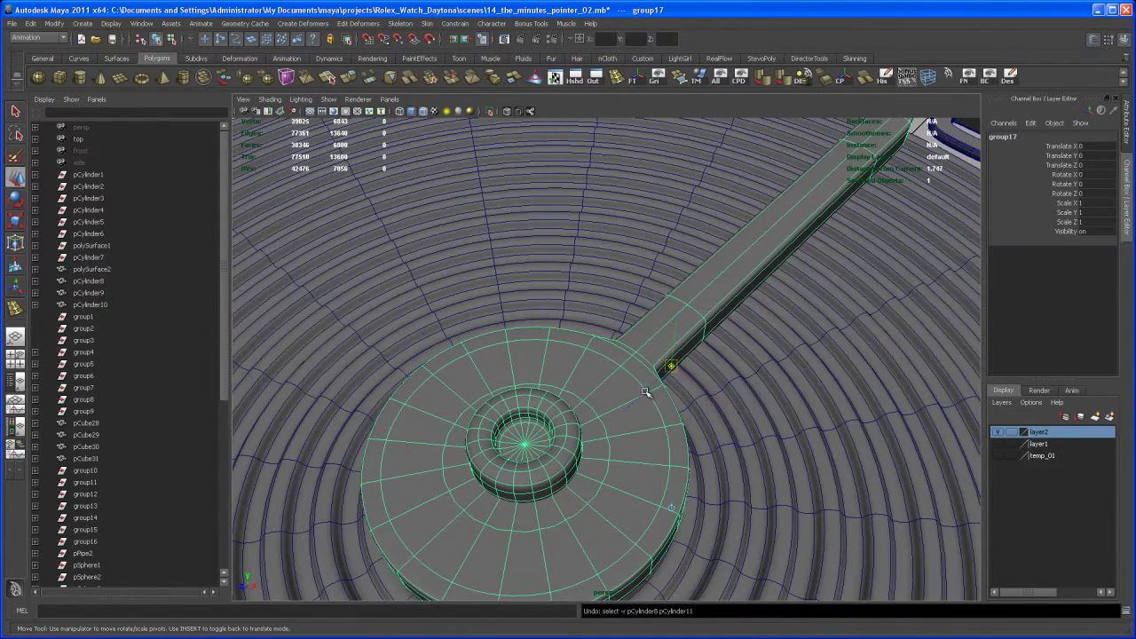
middle_click_drag(646, 393, 635, 404)
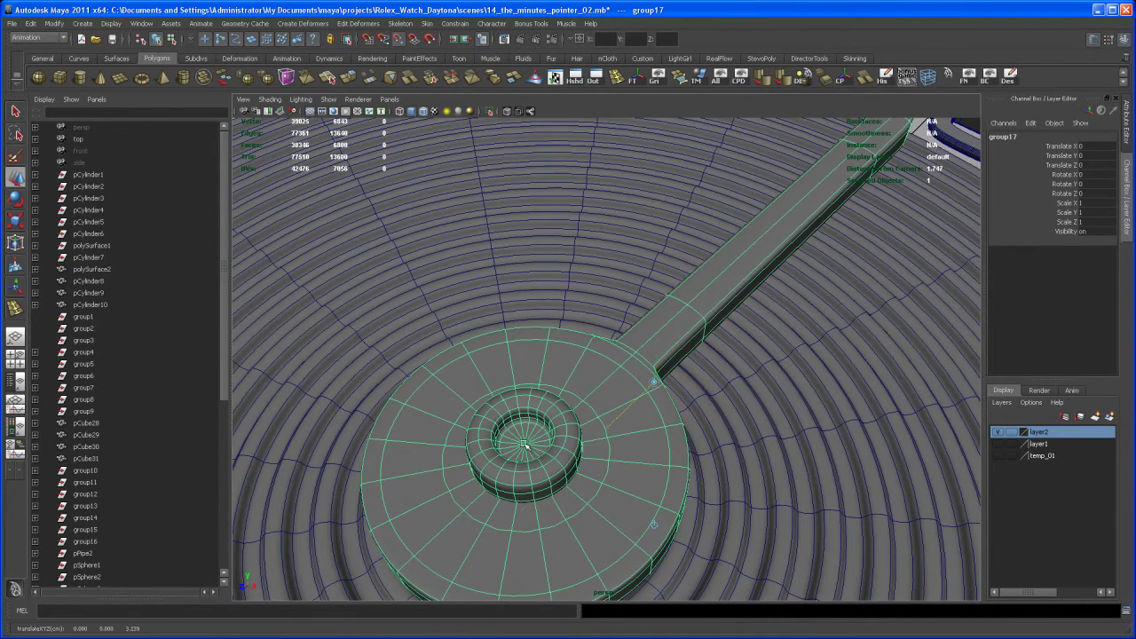
left_click_drag(545, 438, 510, 433, "alt")
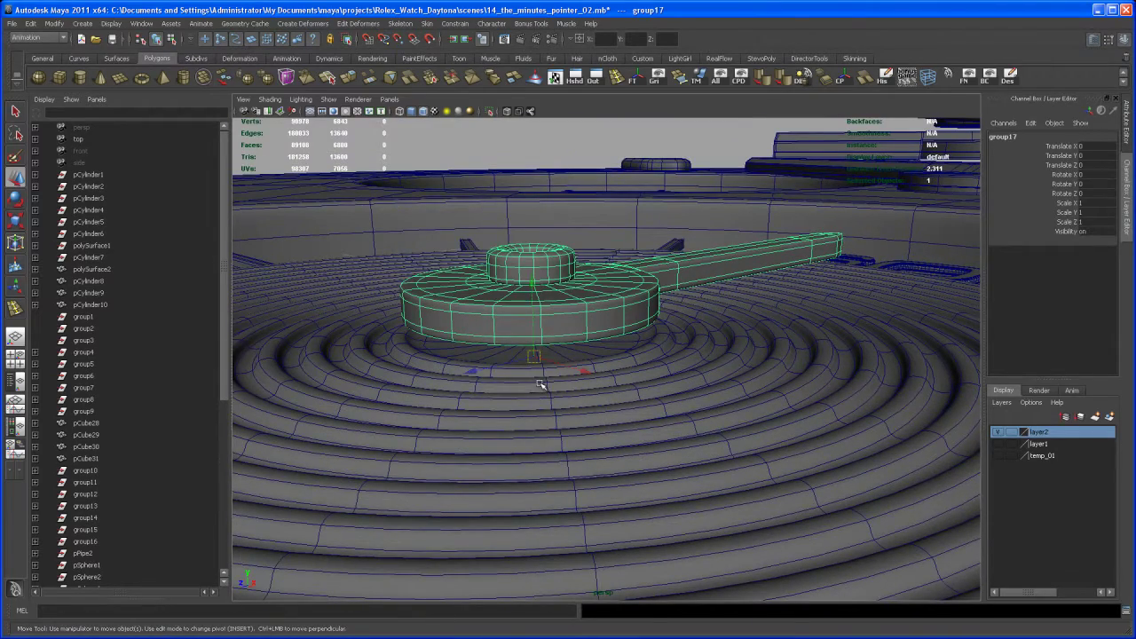
left_click_drag(540, 384, 529, 423, "alt")
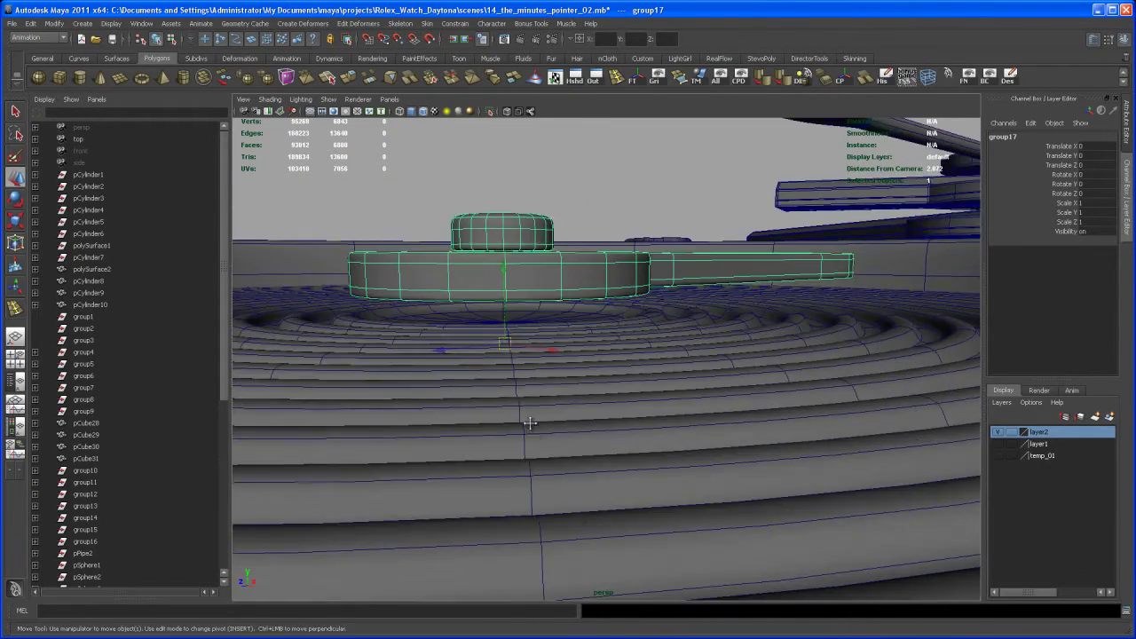
mouse_move(529, 423)
right_mouse_down("alt")
mouse_move(554, 426)
mouse_move(544, 408)
right_mouse_up("alt")
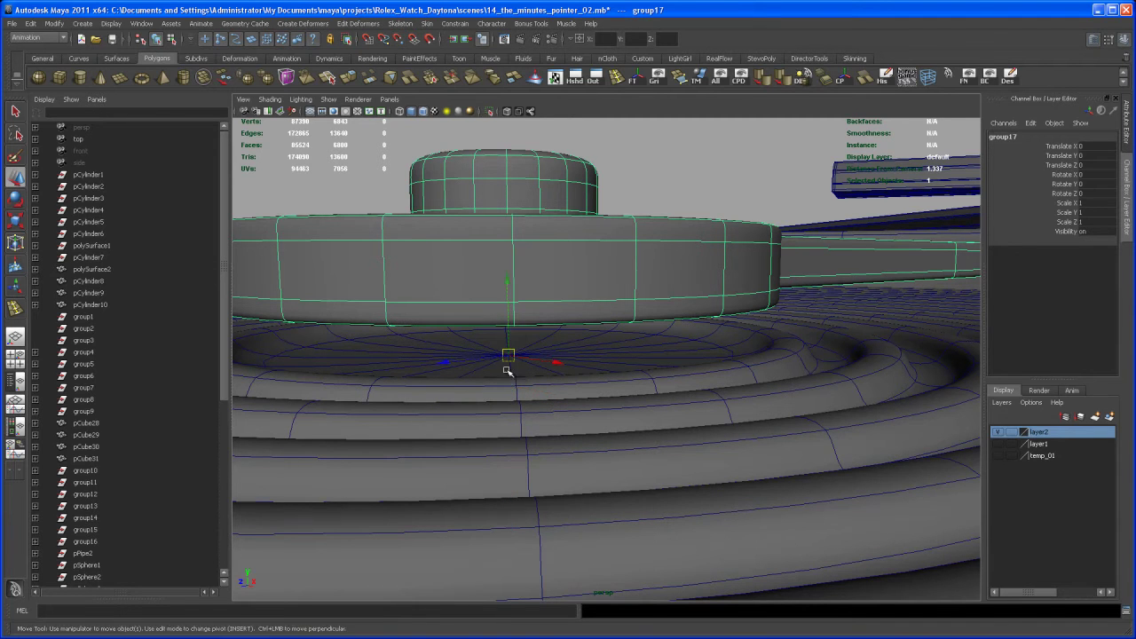
right_click_drag(507, 370, 518, 347, "alt")
Duplicate the small pointer group.
left_click_drag(517, 347, 553, 411, "alt")
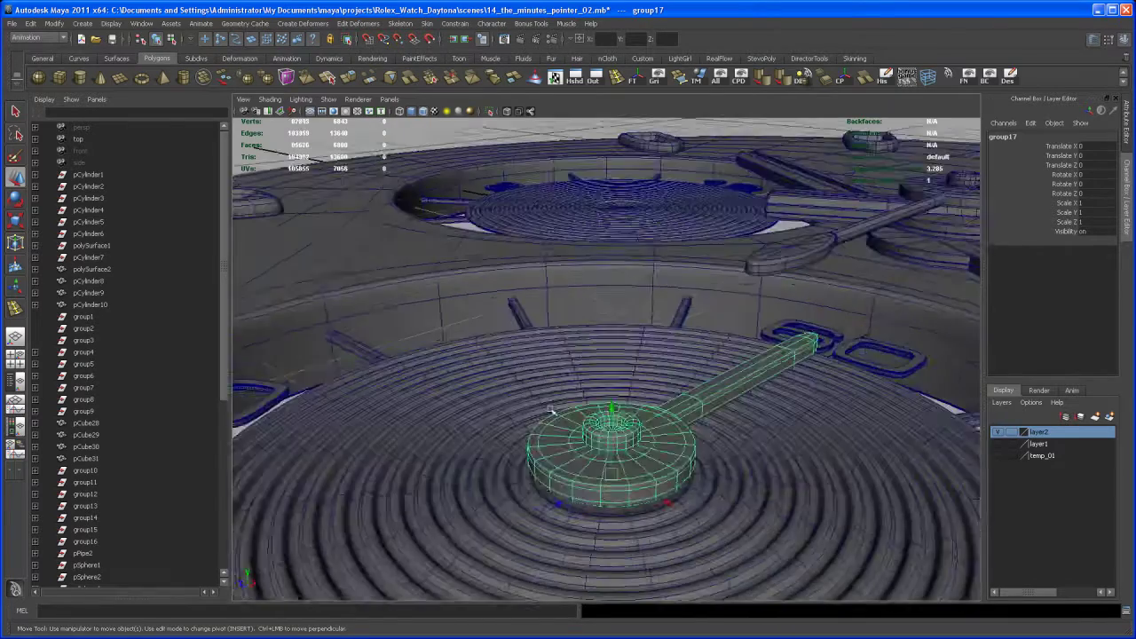
right_click_drag(553, 411, 532, 390, "alt")
left_click_drag(533, 391, 531, 364, "alt")
right_click_drag(530, 364, 502, 312, "alt")
left_click_drag(503, 312, 540, 401, "alt")
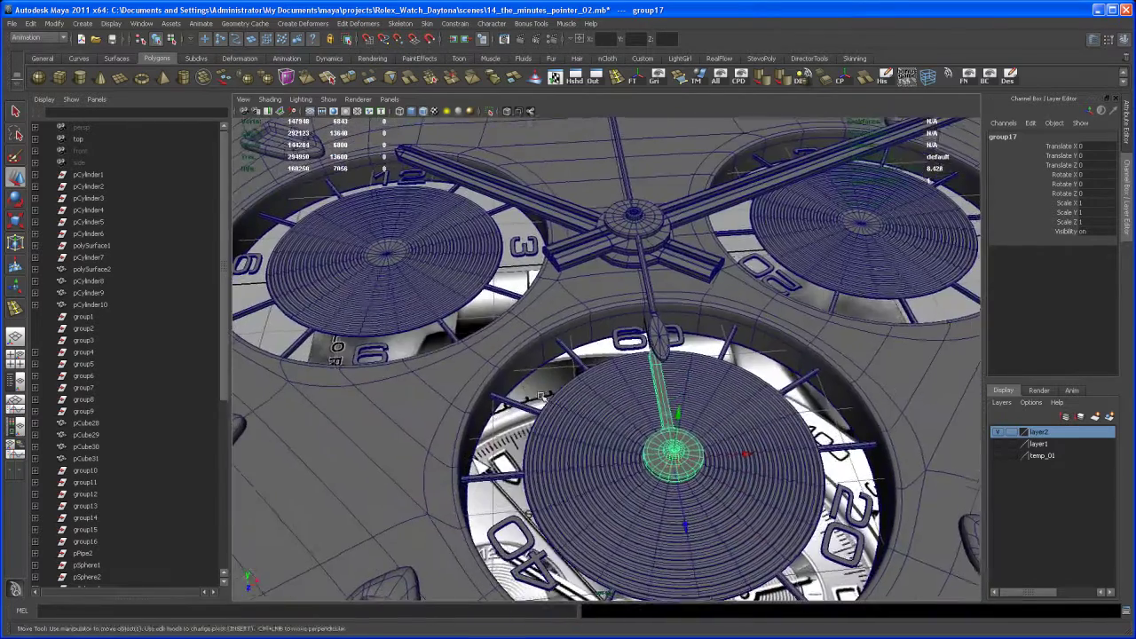
right_click_drag(539, 402, 520, 382, "alt")
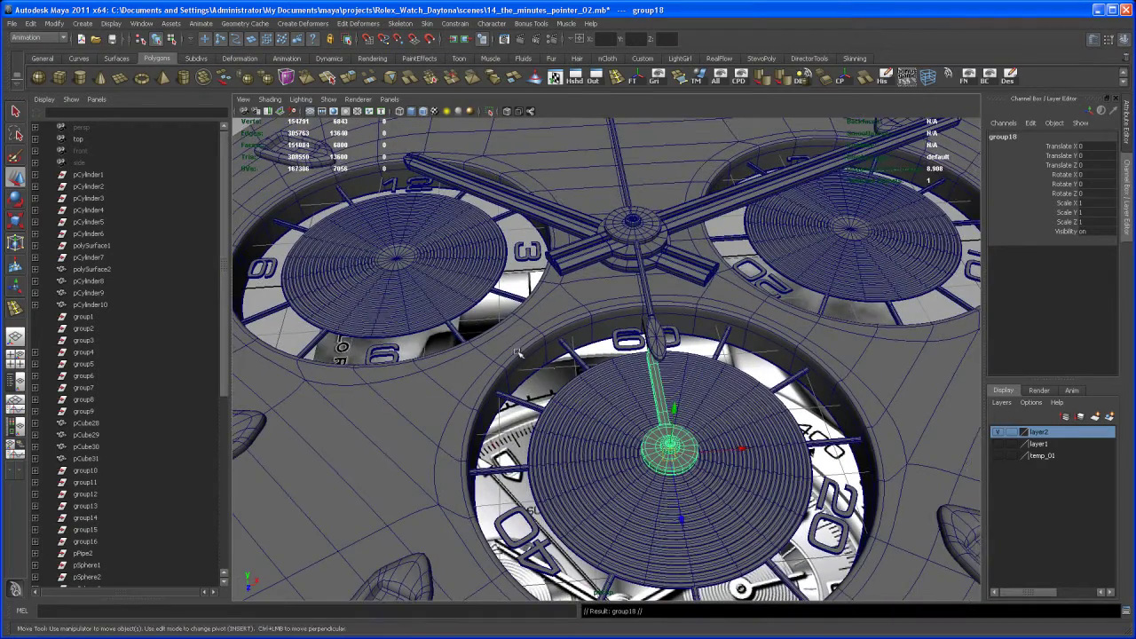
Snap the duplicate pointer group to the centre of the subdial marked 12, 3, 6 and 9, at Translate X -3.537 and Z -3.963.
middle_click_drag(436, 315, 555, 386, "alt")
left_click_drag(519, 390, 536, 373, "alt")
right_click_drag(536, 373, 621, 443, "alt")
middle_click_drag(520, 414, 543, 422, "alt")
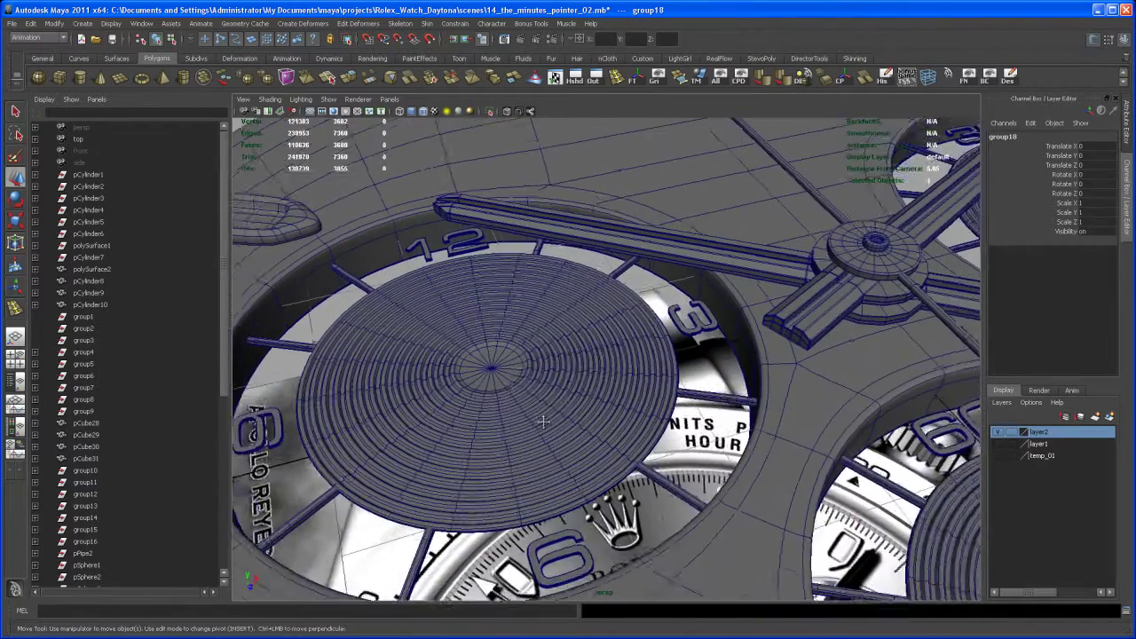
left_click_drag(543, 422, 548, 379, "alt")
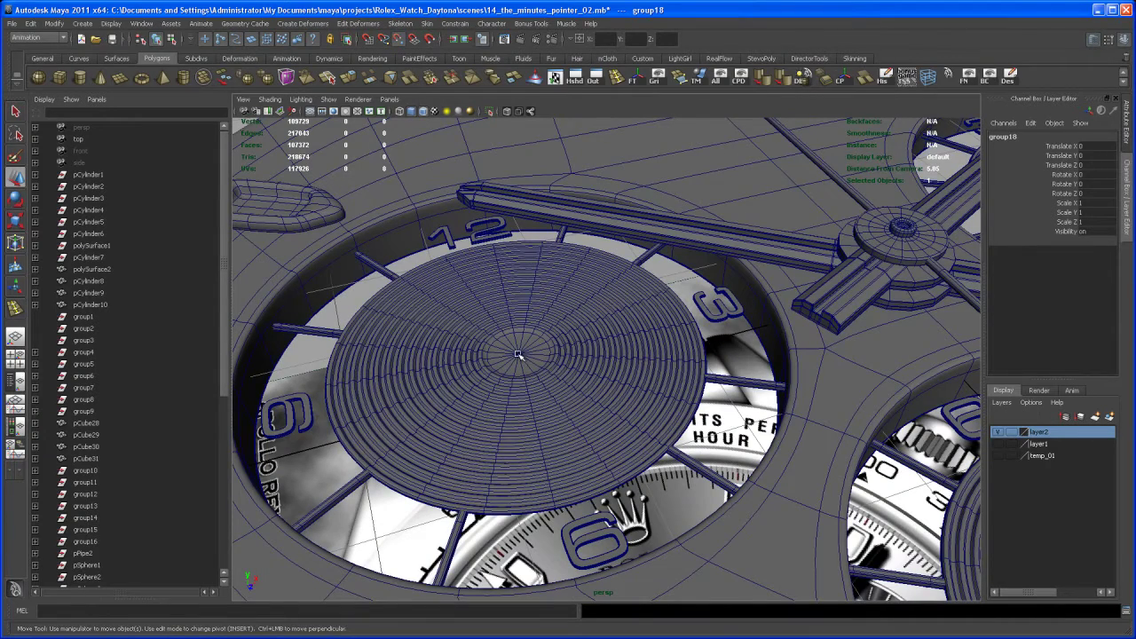
middle_click(518, 354)
left_click_drag(548, 379, 547, 354, "alt")
middle_click_drag(547, 355, 426, 350, "alt")
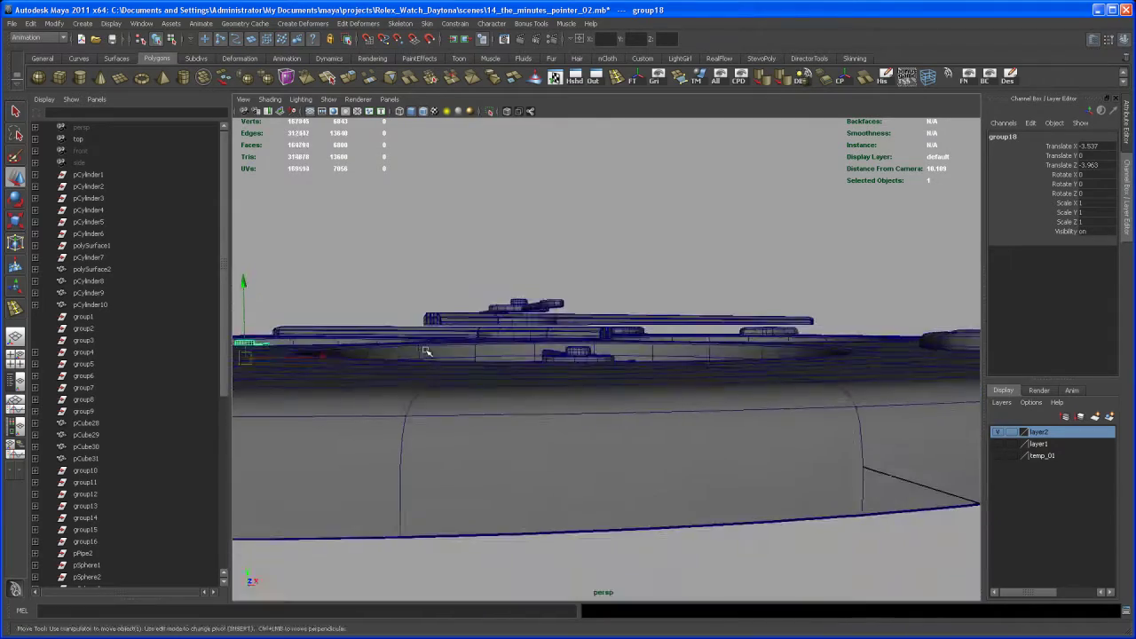
Duplicate the pointer group again and snap it to the centre of the subdial marked 10, 20 and 30, at Translate X 3.537 and Z -3.963.
left_click_drag(513, 415, 515, 493, "alt")
middle_click_drag(514, 492, 469, 461, "alt")
left_click_drag(470, 461, 489, 437, "alt")
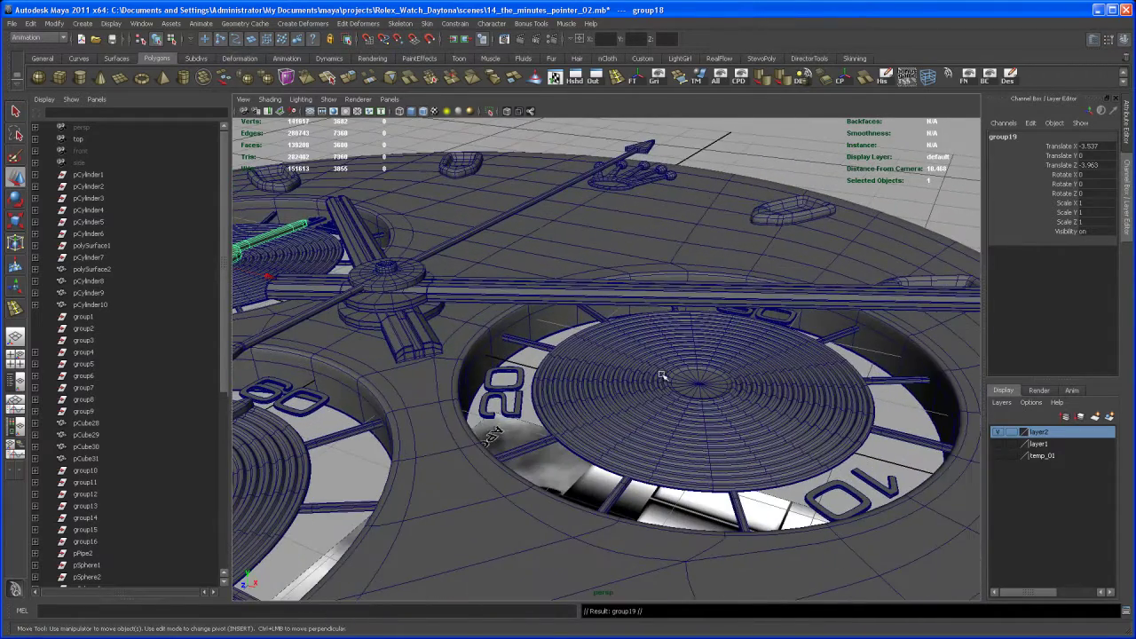
scroll(662, 395, "up", 5)
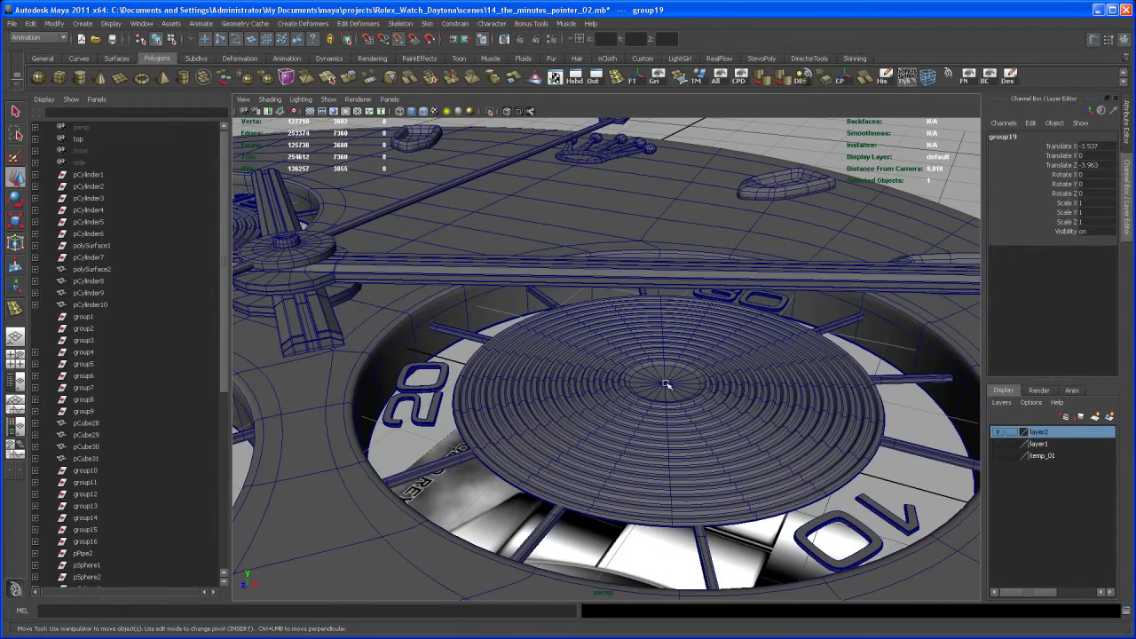
left_click(666, 383)
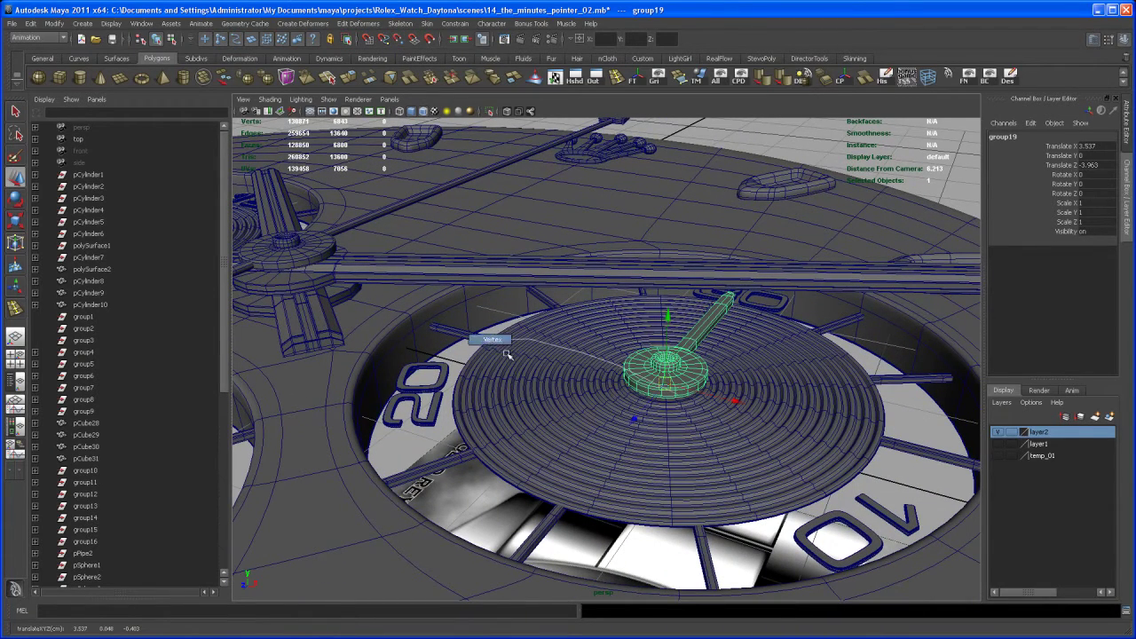
scroll(650, 426, "down", 3)
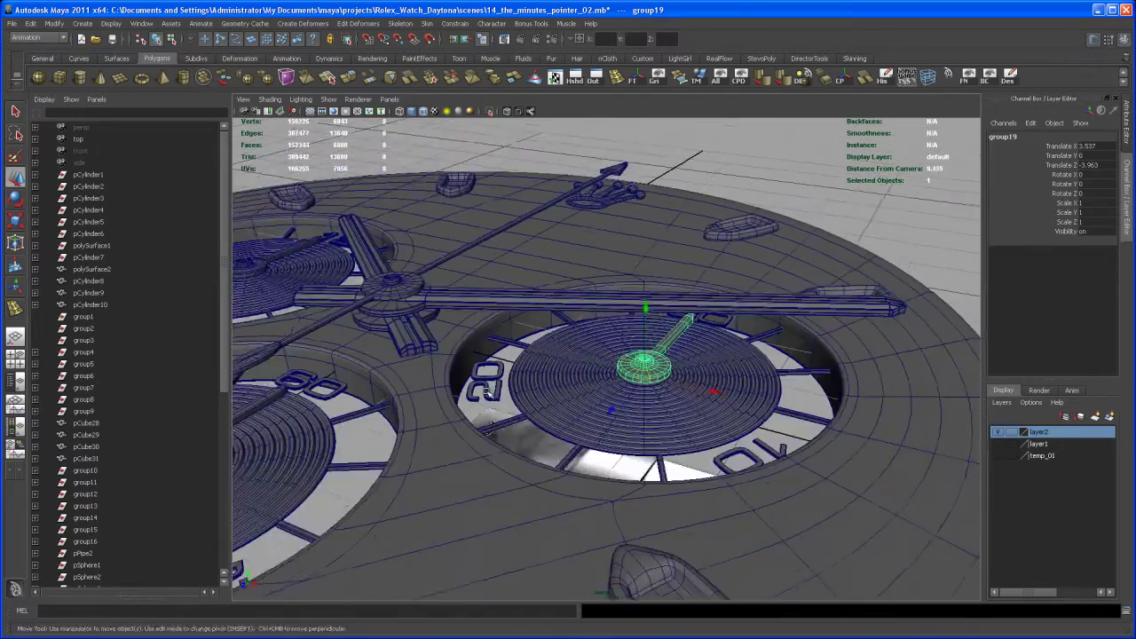
Deselect the pointer group and compare the three subdial pointers on the dial with the hands in the reference watch image.
left_click_drag(650, 421, 479, 384, "alt")
scroll(480, 384, "down", 3)
left_click(885, 334)
left_click_drag(884, 334, 573, 368, "alt")
scroll(664, 297, "down", 4)
middle_click_drag(572, 442, 578, 404, "alt")
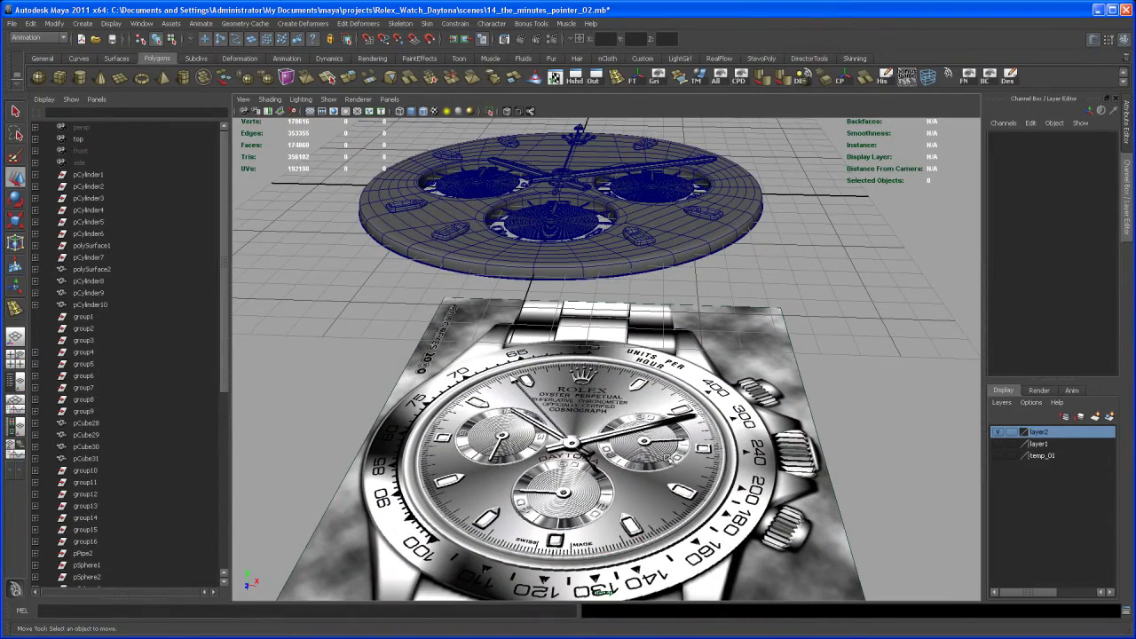
mouse_move(645, 484)
left_mouse_down("alt")
mouse_move(637, 458)
mouse_move(634, 475)
left_mouse_up("alt")
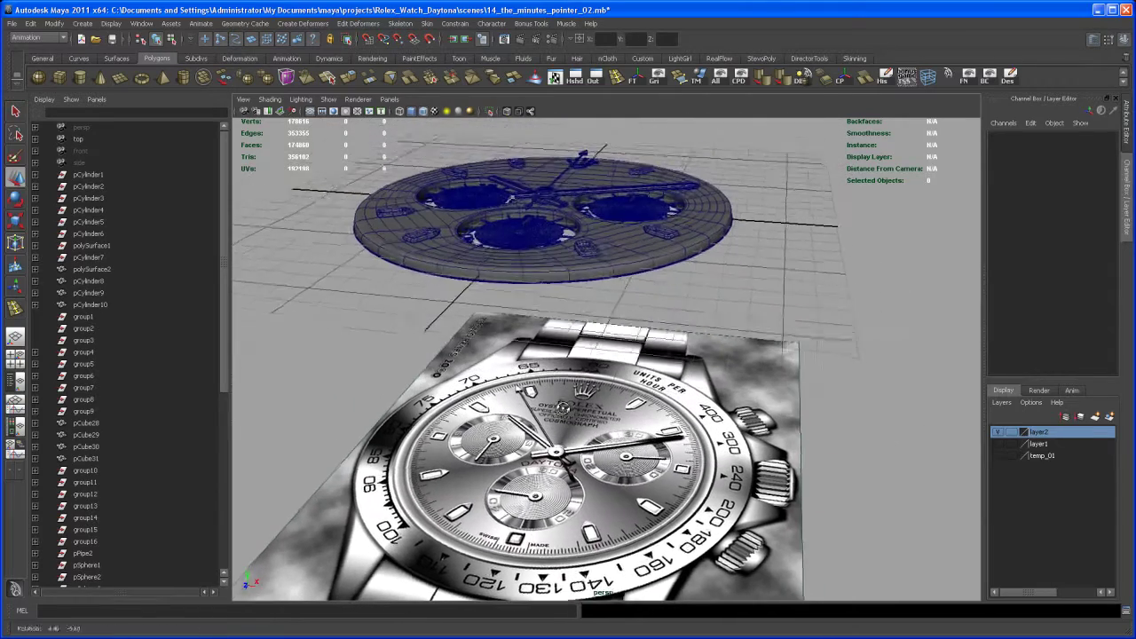
right_click_drag(566, 405, 567, 429, "alt")
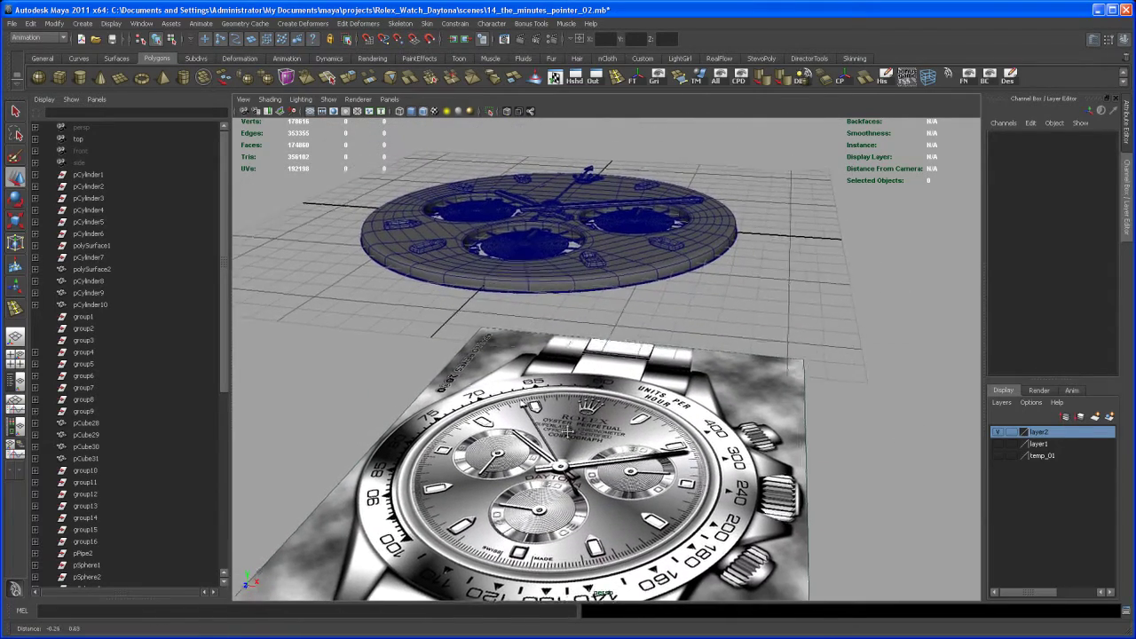
middle_click_drag(568, 444, 587, 410, "alt")
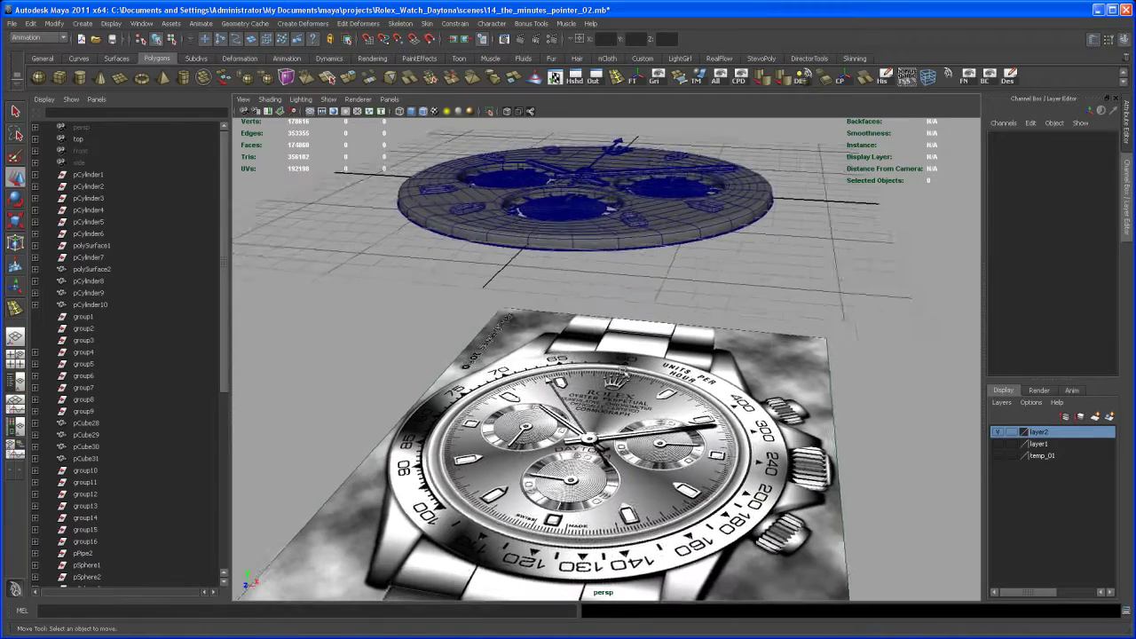
right_click_drag(588, 410, 579, 390, "alt")
middle_click_drag(579, 391, 589, 392, "alt")
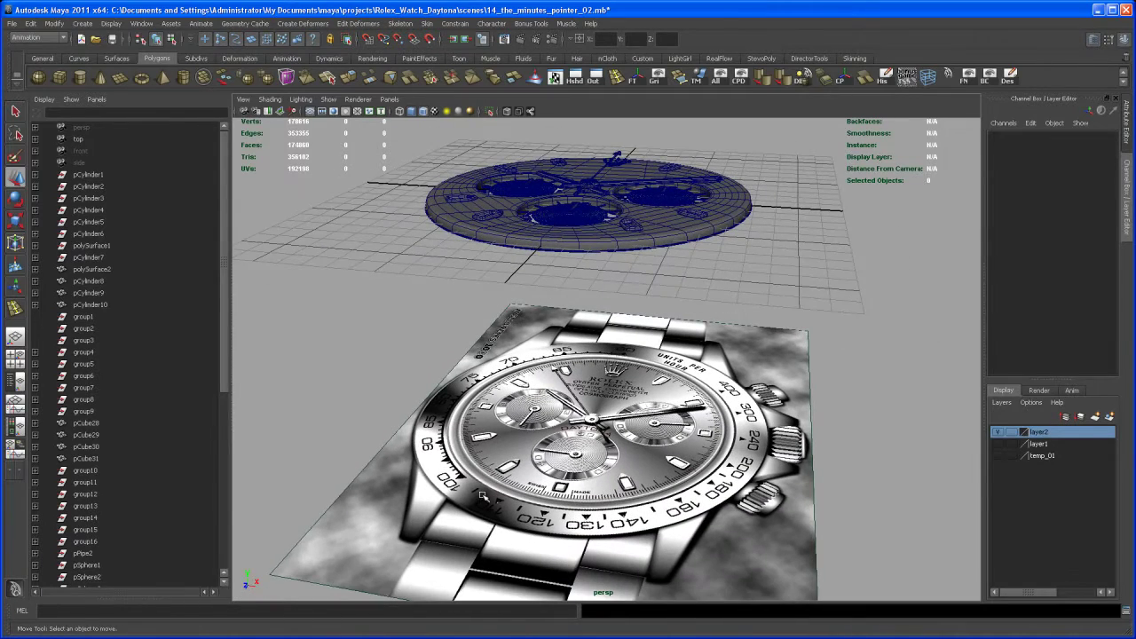
middle_click_drag(427, 426, 444, 392, "alt")
left_click_drag(443, 392, 444, 433, "alt")
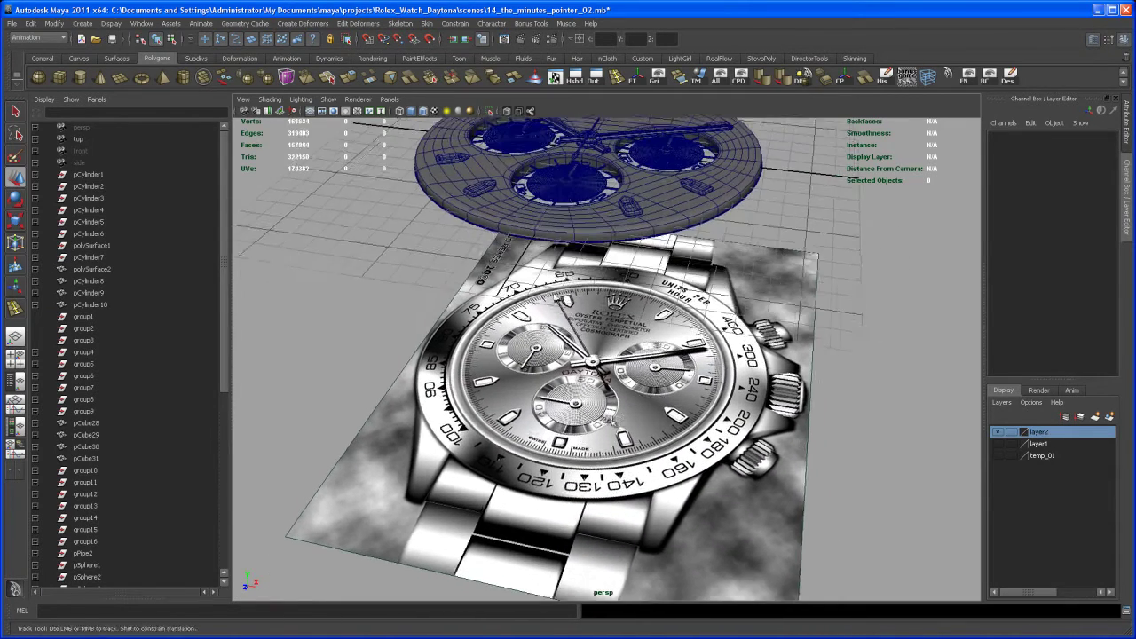
middle_click_drag(444, 432, 431, 448, "alt")
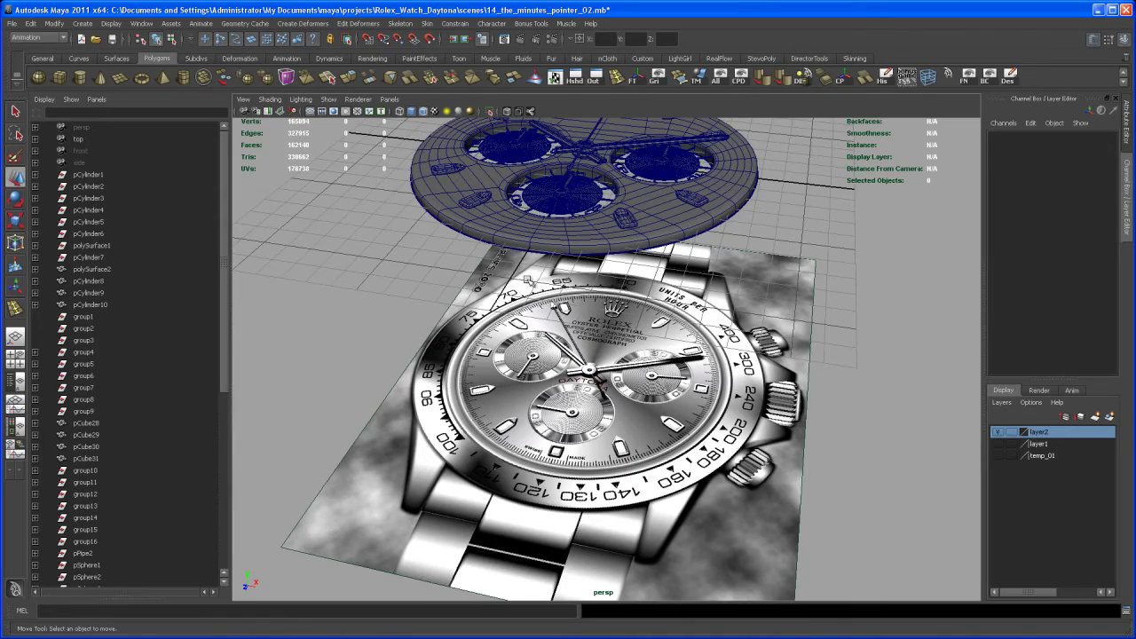
left_click_drag(517, 411, 494, 417, "alt")
middle_click_drag(607, 391, 581, 394, "alt")
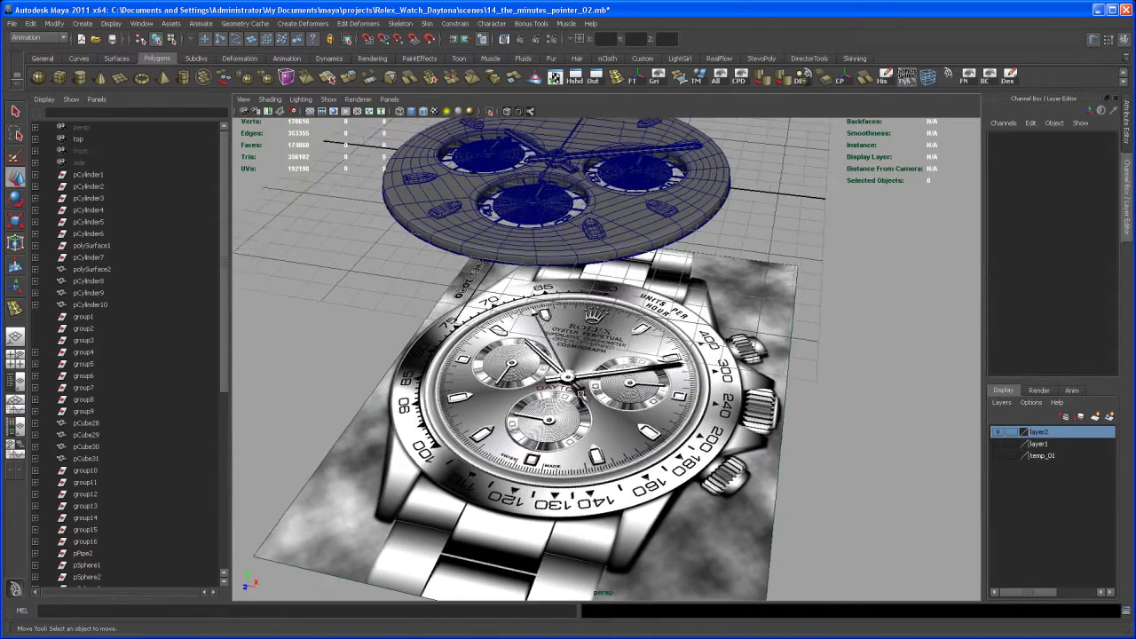
left_click_drag(581, 394, 596, 411, "alt")
middle_click_drag(597, 412, 599, 466, "alt")
right_click_drag(599, 467, 661, 479, "alt")
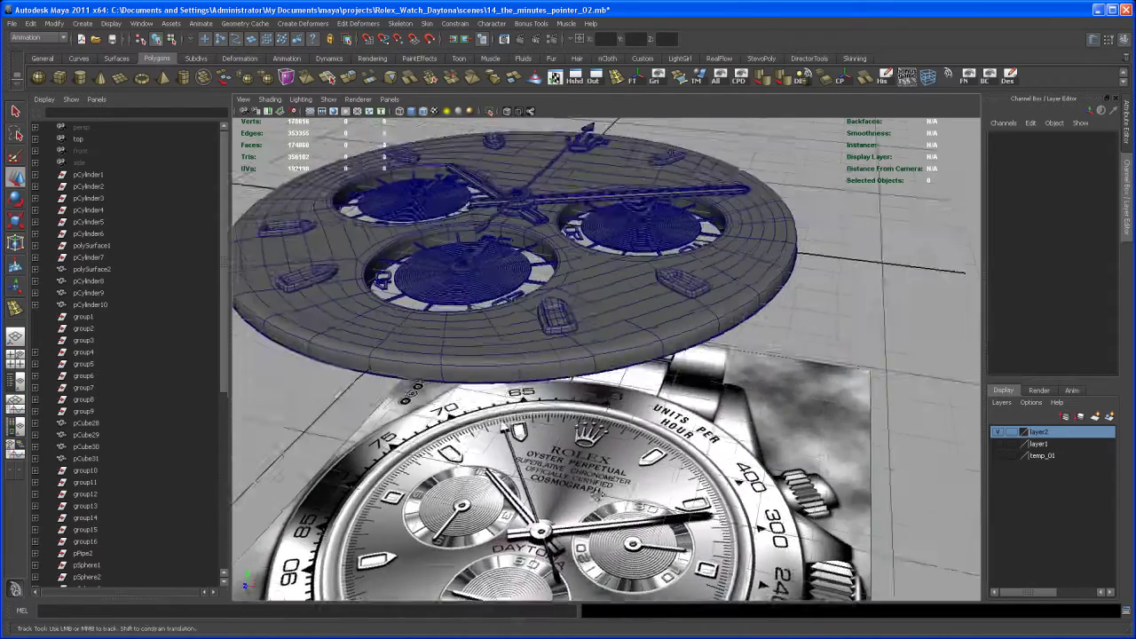
middle_click_drag(661, 479, 730, 543, "alt")
middle_click_drag(492, 379, 515, 404, "alt")
right_click_drag(515, 404, 611, 477, "alt")
middle_click_drag(612, 477, 599, 479, "alt")
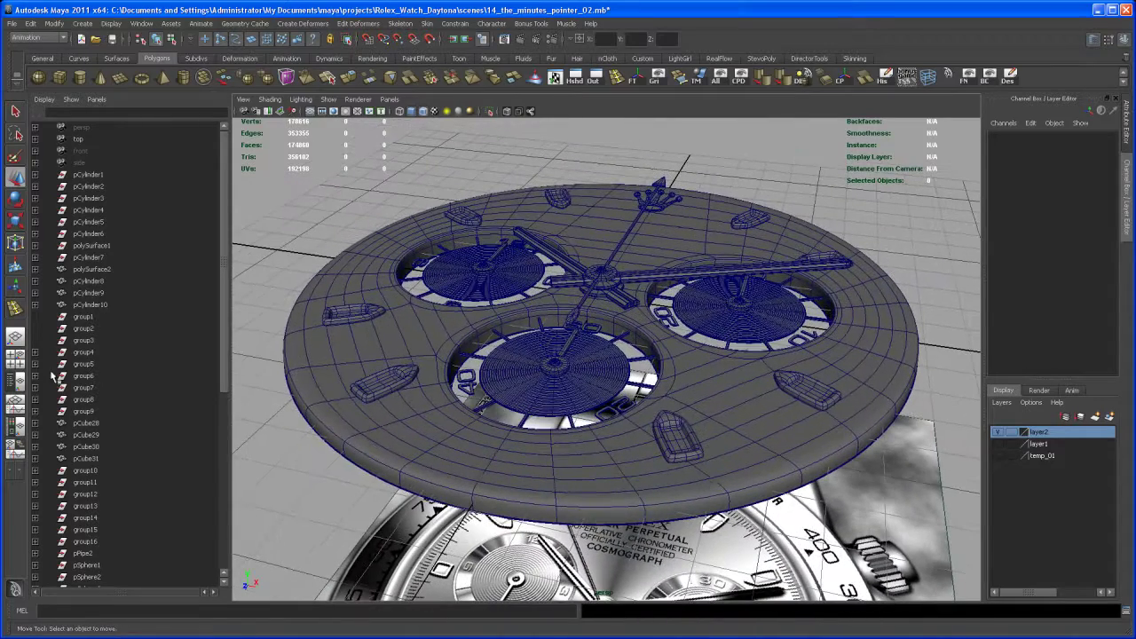